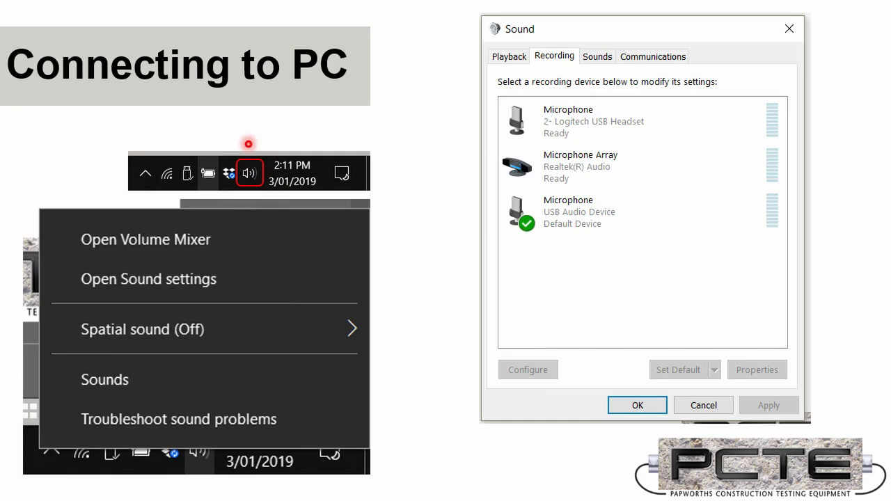
Step the Connecting to PC slide through its tray icon, Sounds entry and Recording tab highlights
key(Right)
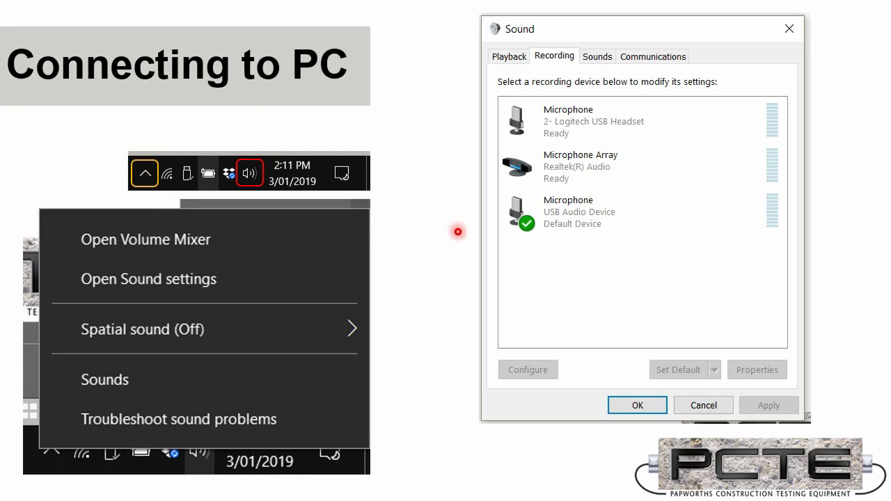
key(Right)
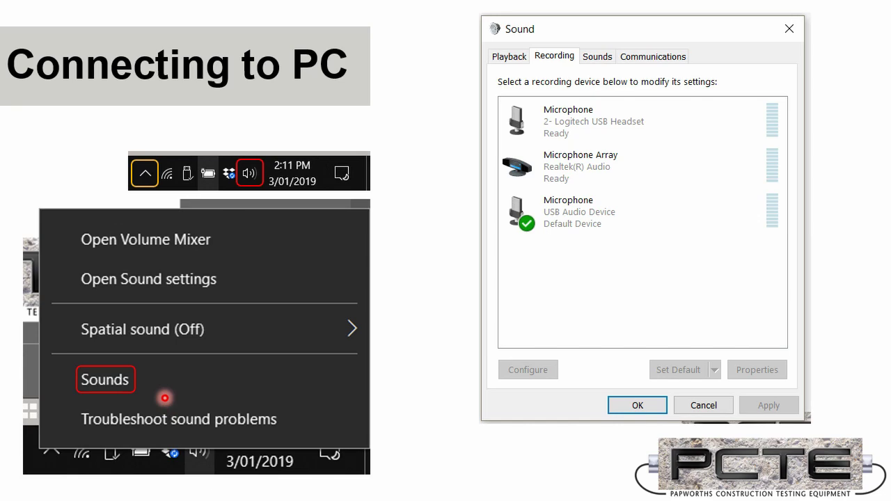
key(Right)
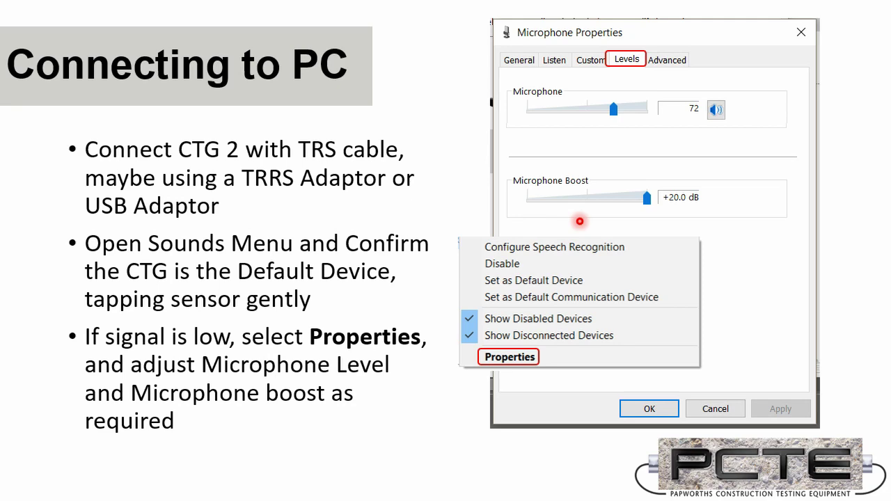
Advance to the 'WinCTG Software' slide on data collection and data analysis
key(Right)
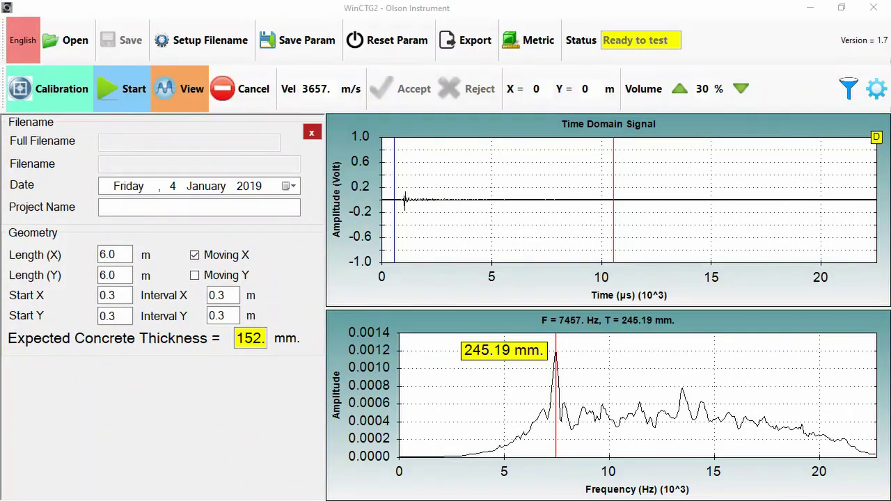
Bring the WinCTG2 window showing the 245.19 mm spectrum peak into focus
click(376, 8)
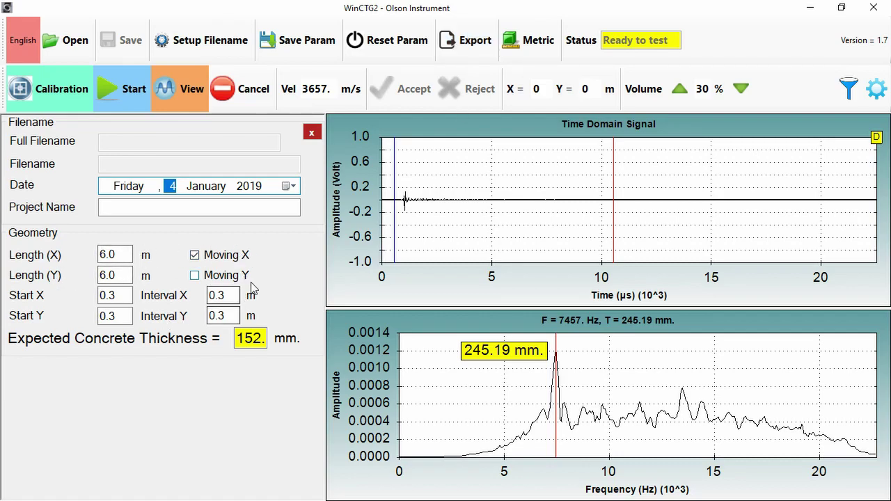
click(526, 56)
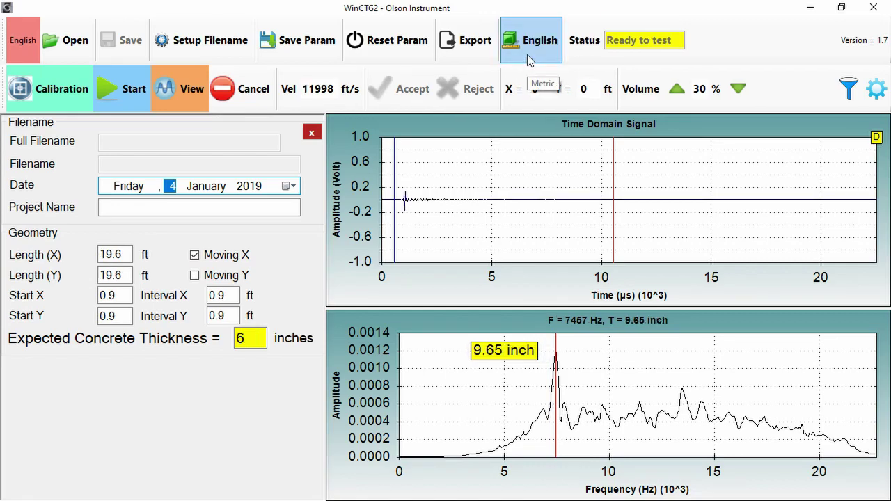
click(526, 54)
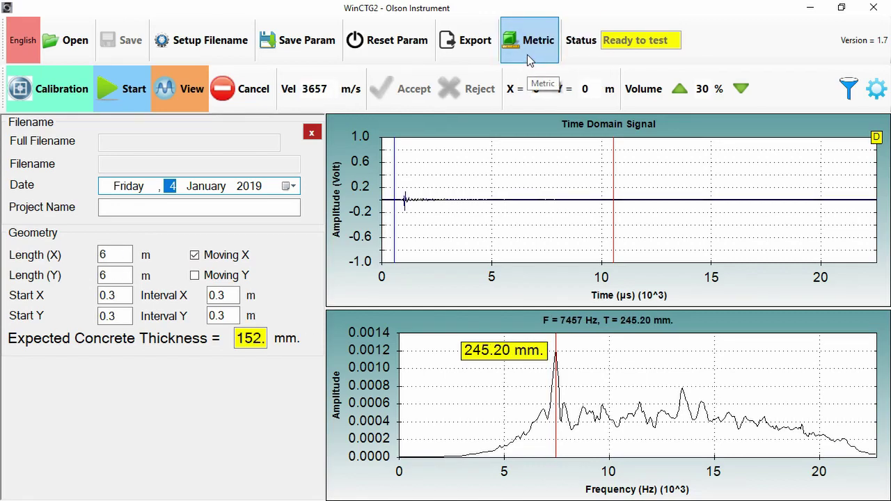
Calibrate against a known 250 mm thickness without saving the file, then cancel the pending test
click(42, 104)
text(250)
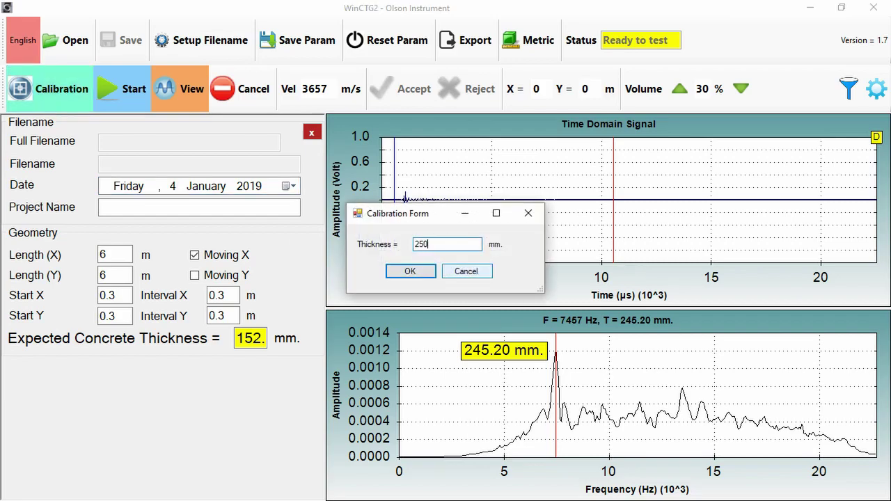
click(410, 273)
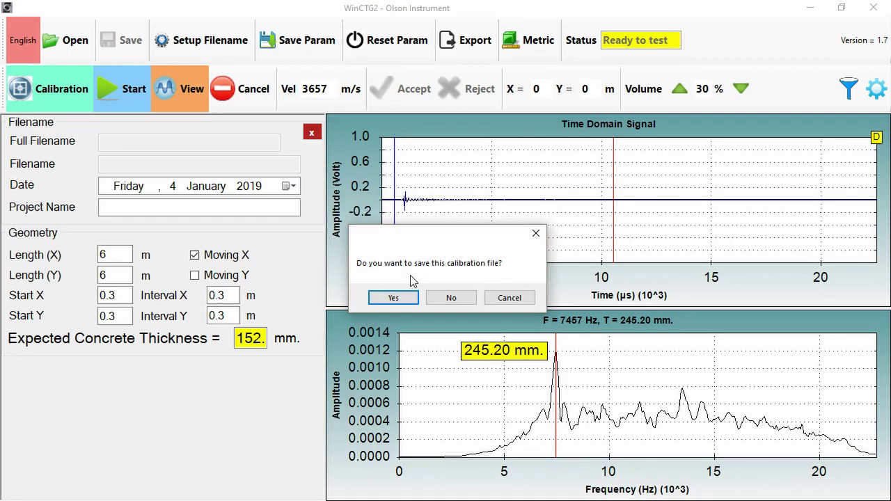
click(468, 298)
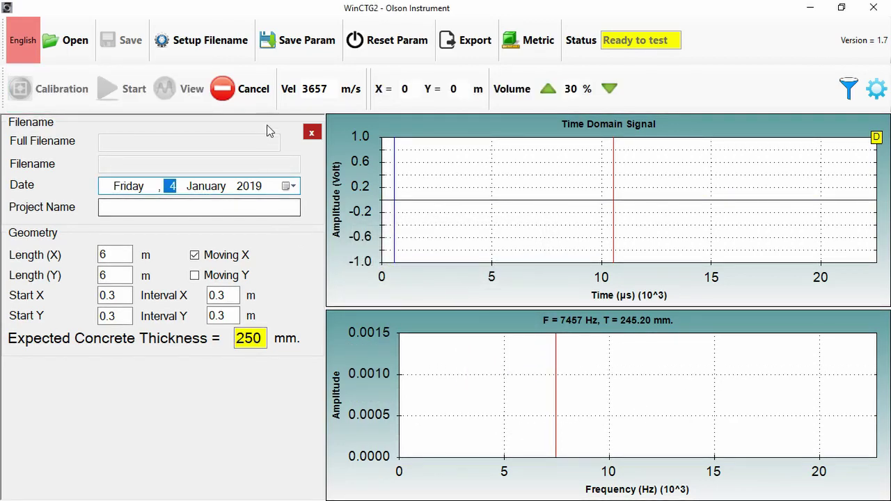
click(237, 98)
click(483, 297)
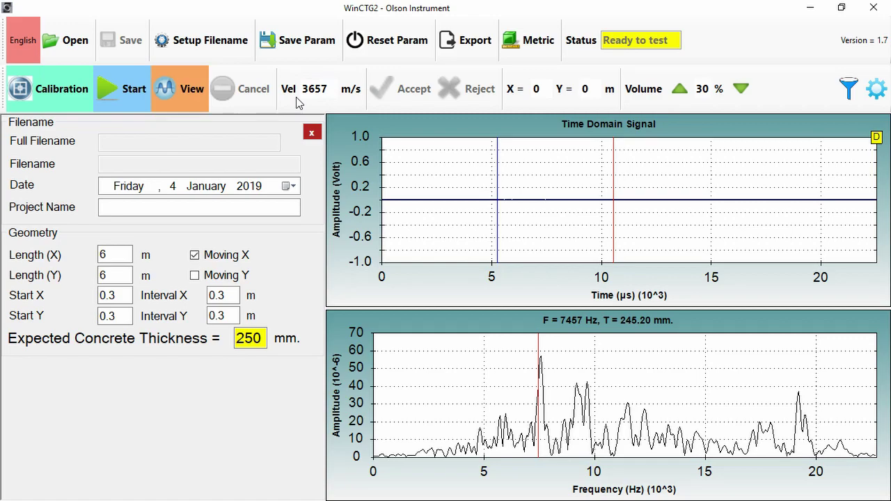
click(315, 89)
Open the signal filter settings and move the thickness marker to about 3550 Hz (515.07 mm)
click(844, 93)
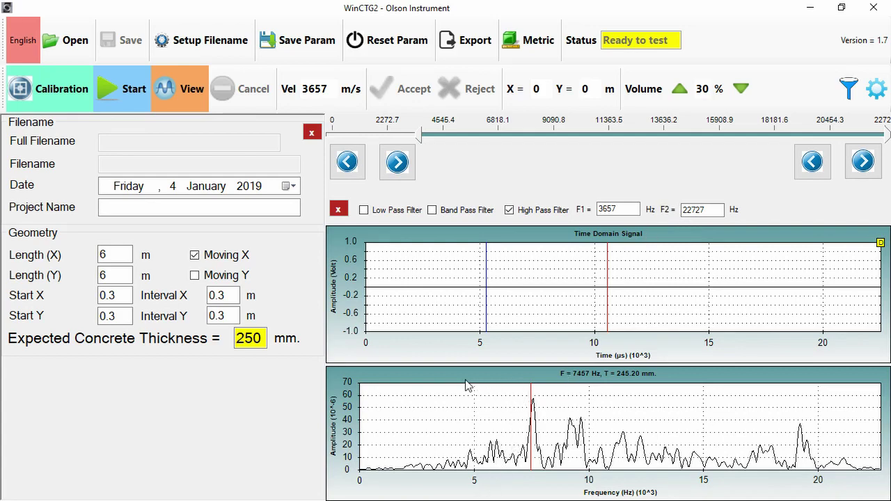
click(535, 404)
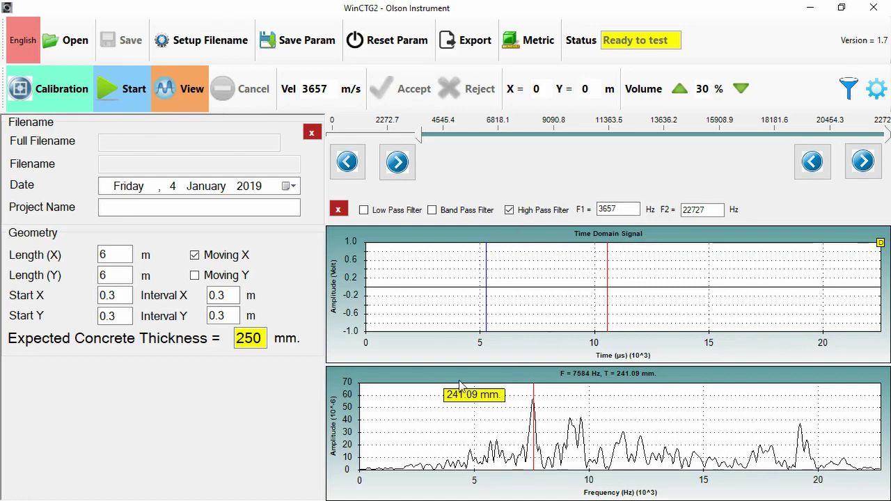
mouse_move(481, 401)
mouse_down()
mouse_move(422, 395)
mouse_move(441, 396)
mouse_up()
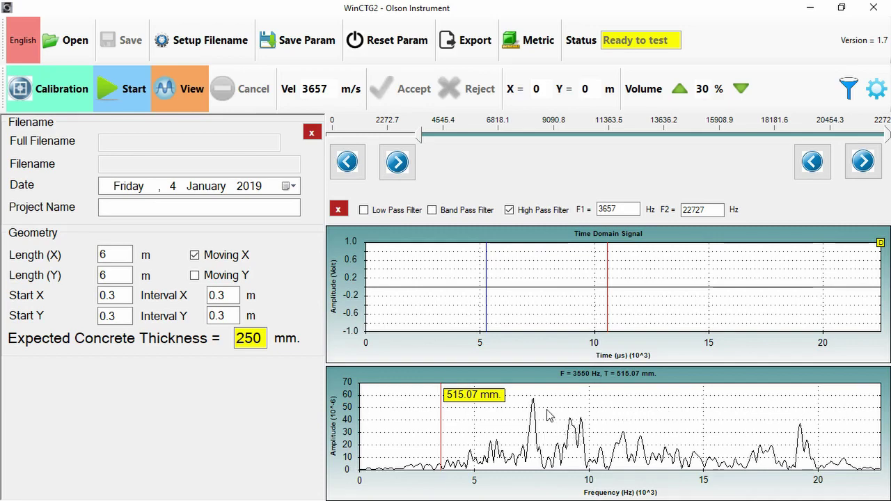
Disable the high pass filter, mark the 0.1 kHz peak (15628 mm), then re-enable the filter
click(509, 210)
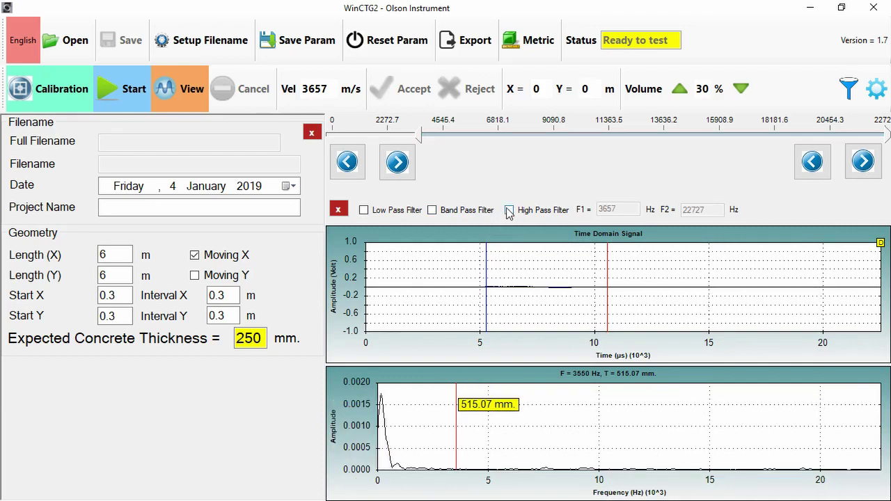
click(380, 399)
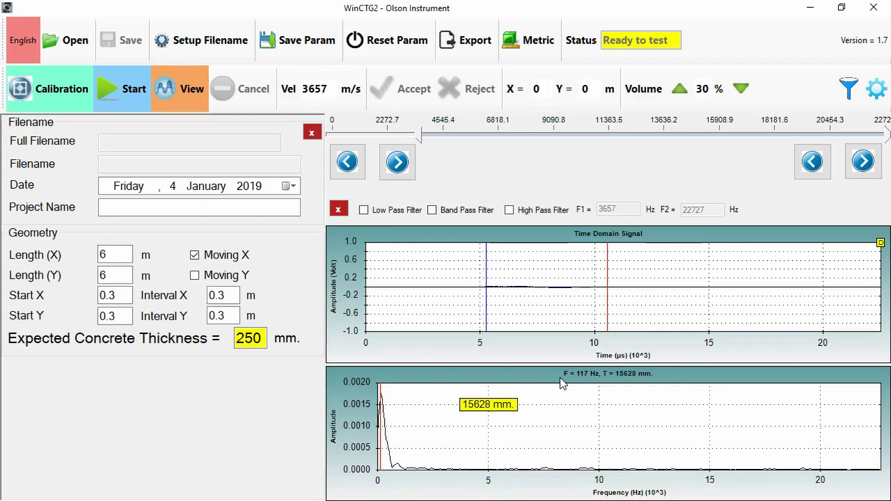
click(509, 210)
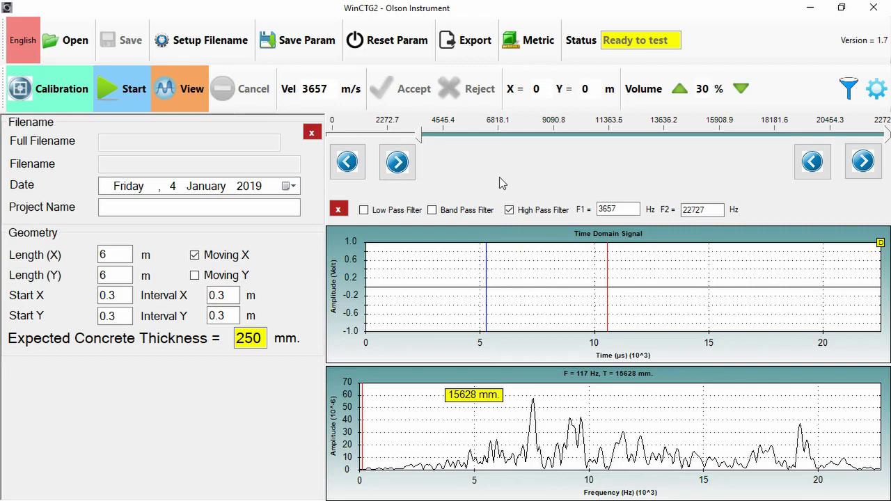
Acquire a new reading (248.14 mm at 7368 Hz) and move the data-rejection warning aside
click(190, 103)
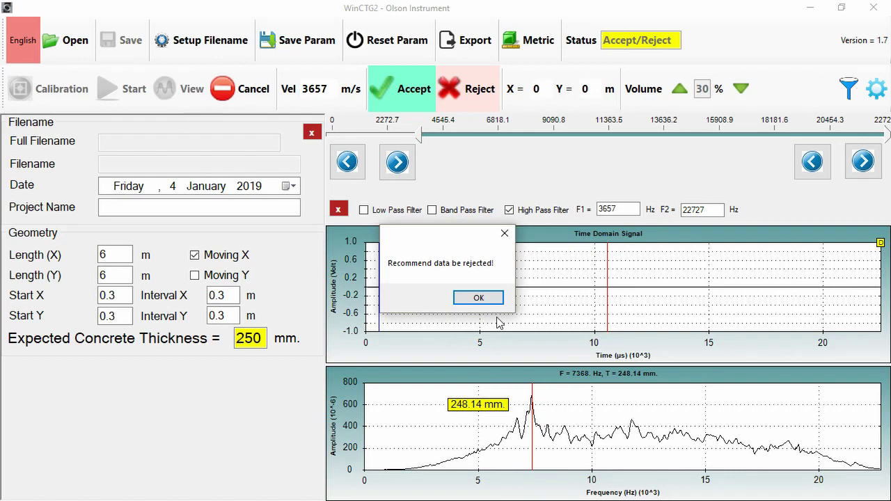
drag(454, 243, 643, 261)
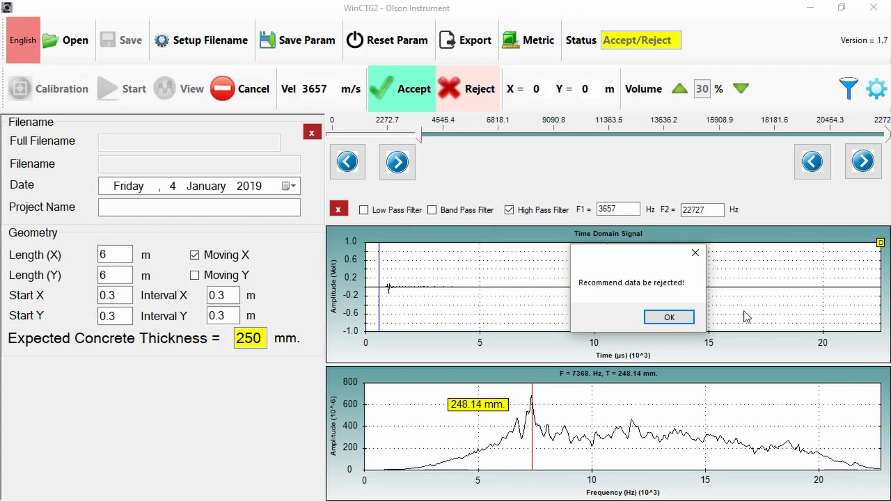
Dismiss the rejection warning, raise the volume to 70 %, and reject the poor calibration impact
click(666, 317)
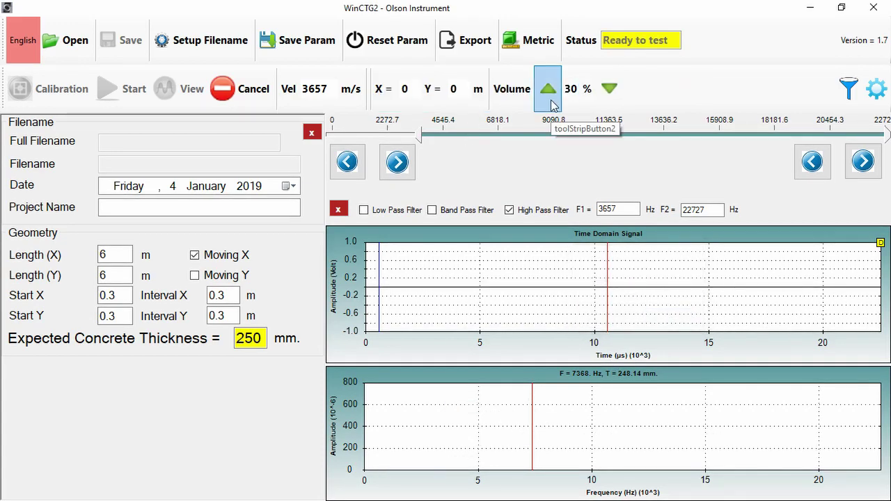
click(549, 98)
click(549, 97)
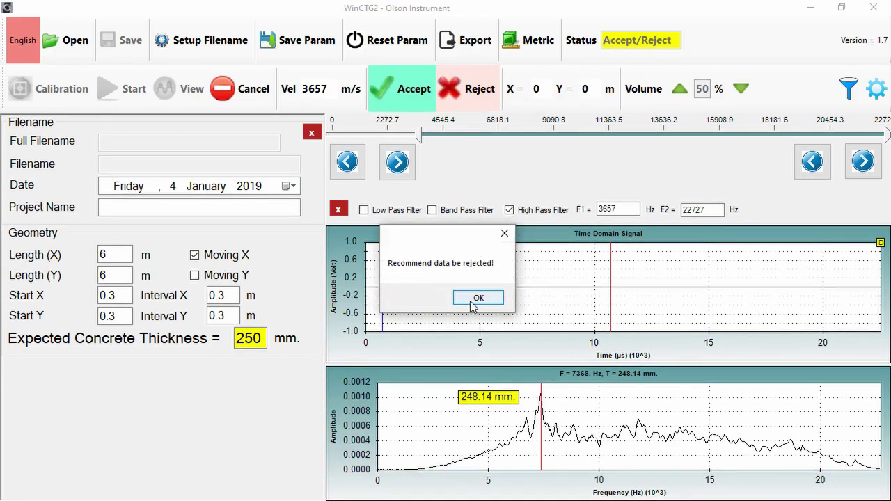
click(477, 298)
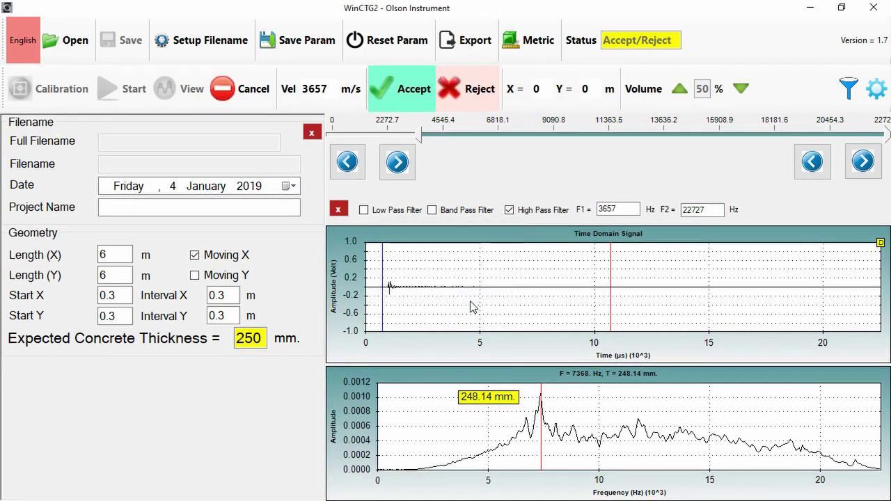
click(682, 95)
click(684, 96)
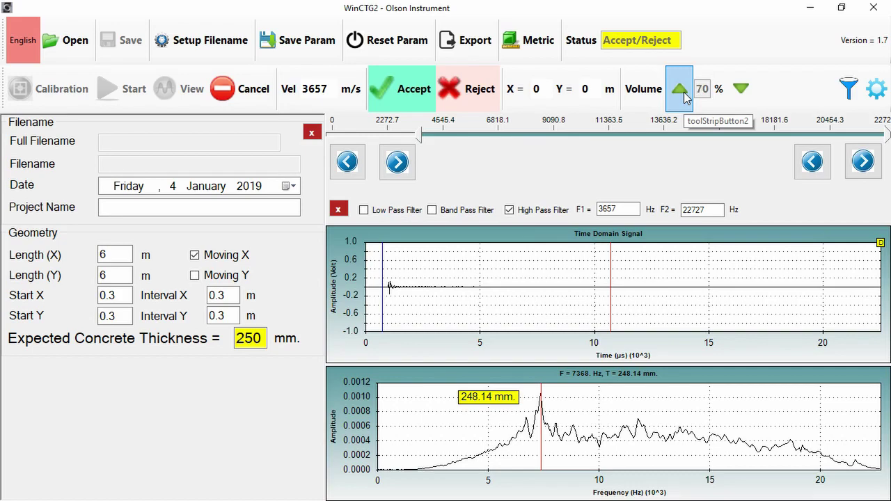
click(465, 90)
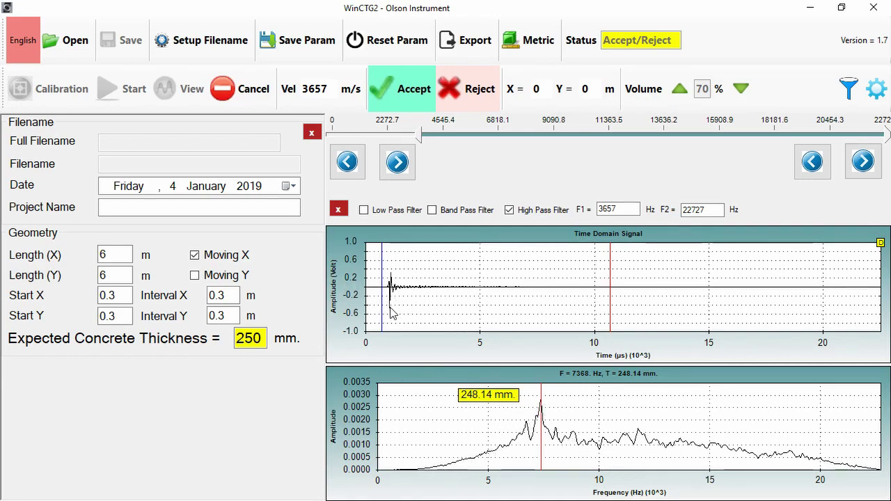
Accept the new impact and adopt the calibrated concrete velocity of 3684 m/s
click(387, 90)
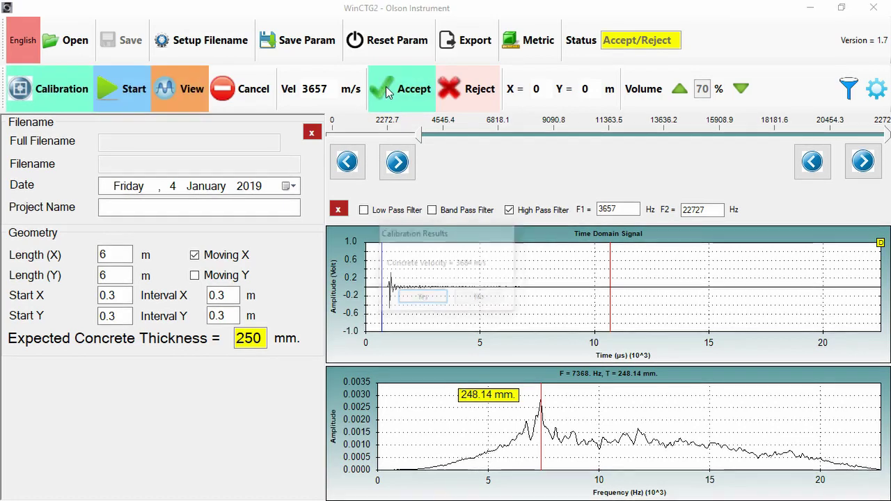
click(416, 296)
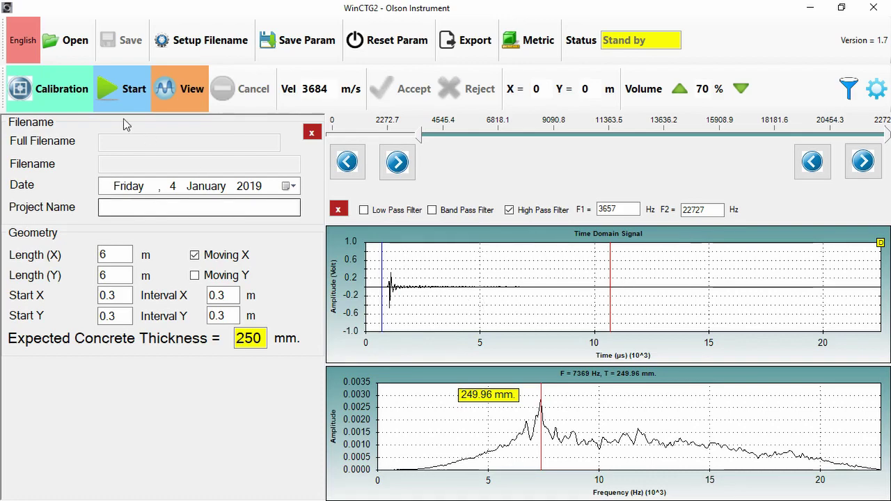
Calibrate against a known 250 mm thickness and save the calibration as Sample.ctg
click(63, 91)
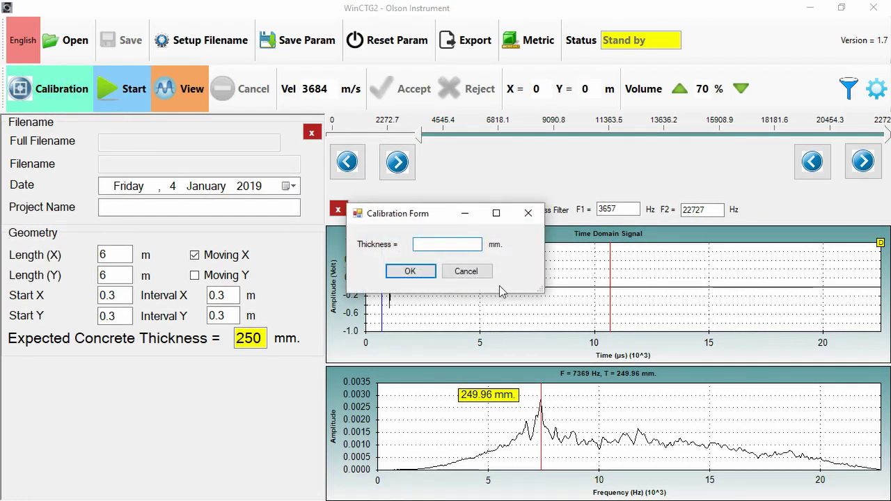
text(250)
click(430, 273)
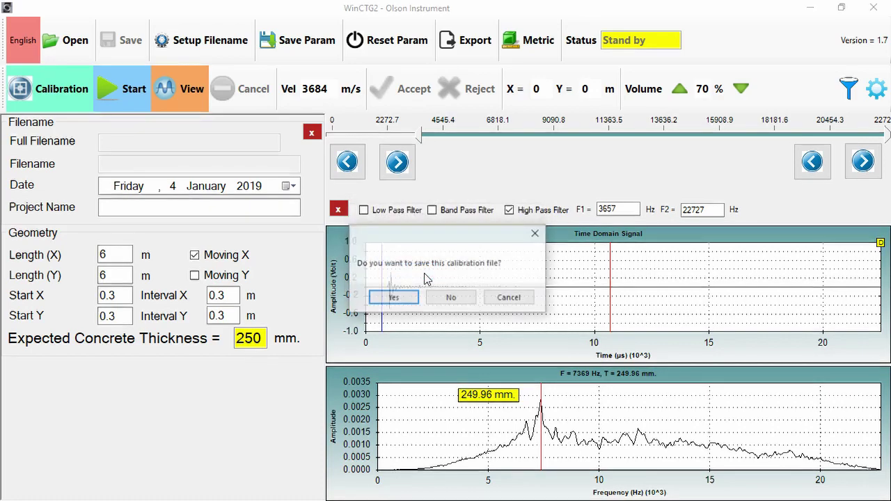
click(393, 298)
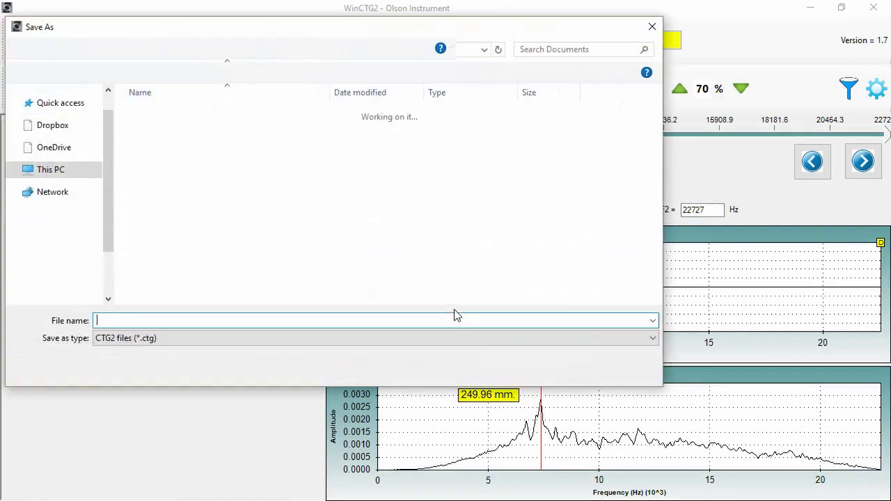
text(Sample)
key(Return)
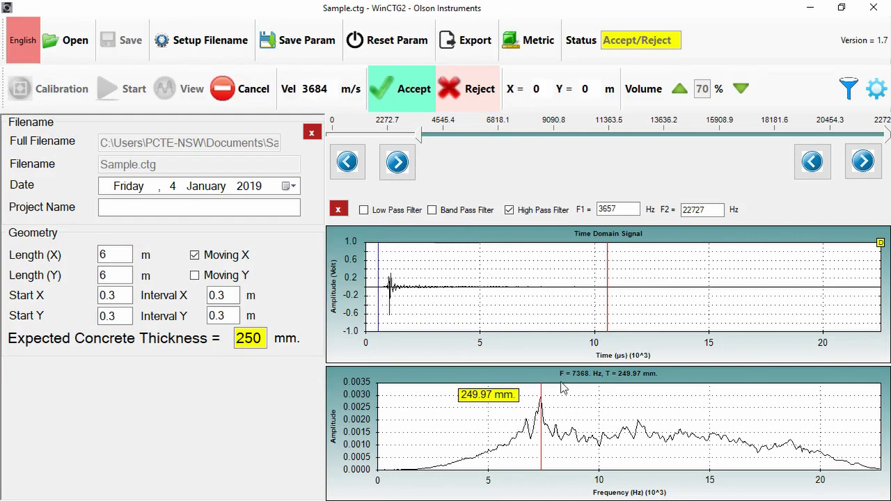
Accept the recorded impact and adopt the 3684 m/s velocity
click(402, 94)
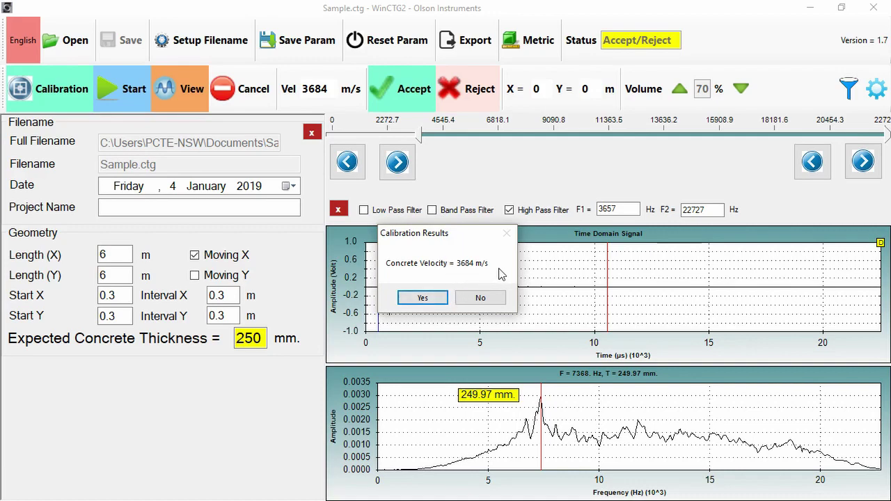
click(422, 298)
click(452, 297)
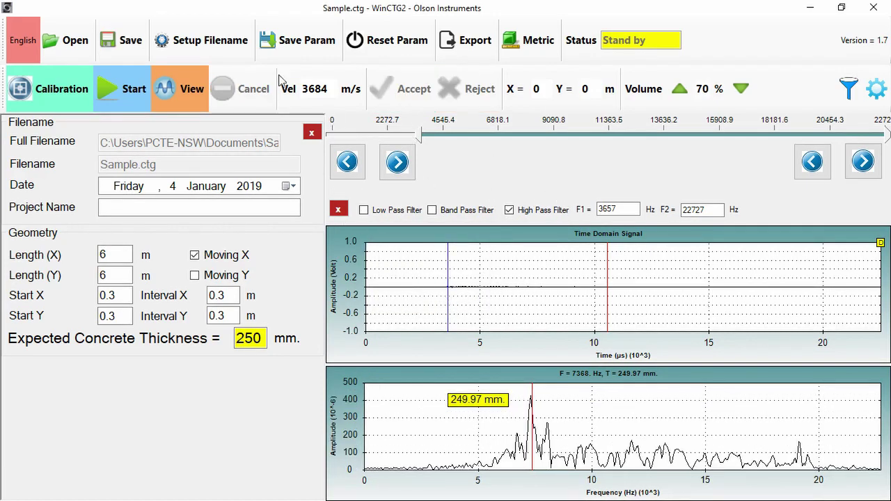
Exit the Sample calibration file so WinCTG2 shows Ready to test
click(187, 100)
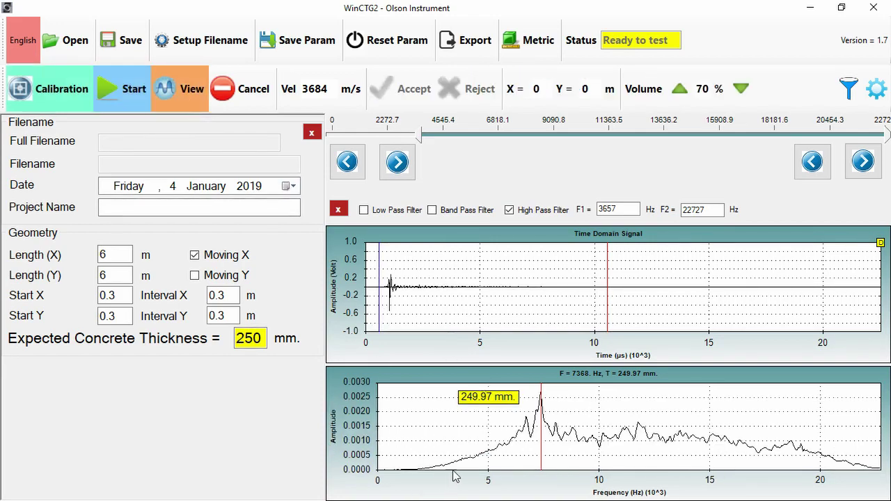
Name the project CTG Tutorial and set Length X and Length Y to 1 m
click(191, 208)
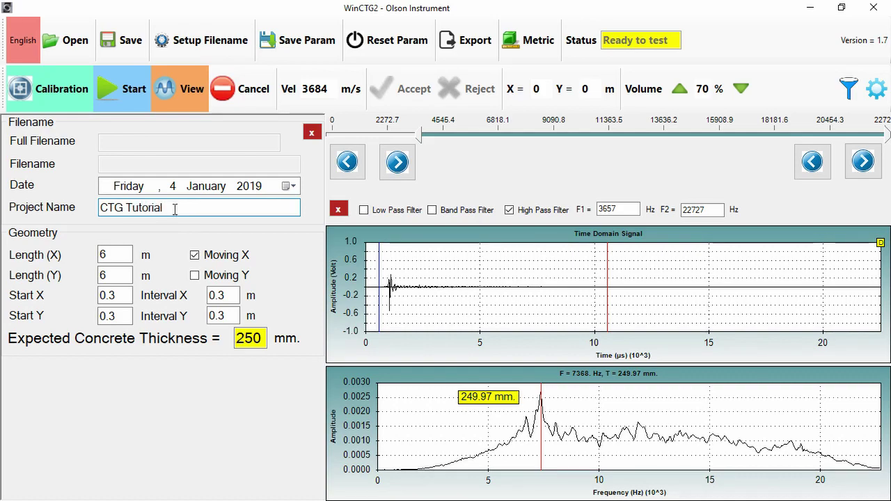
double_click(113, 253)
text(1)
double_click(111, 275)
text(14)
key(BackSpace)
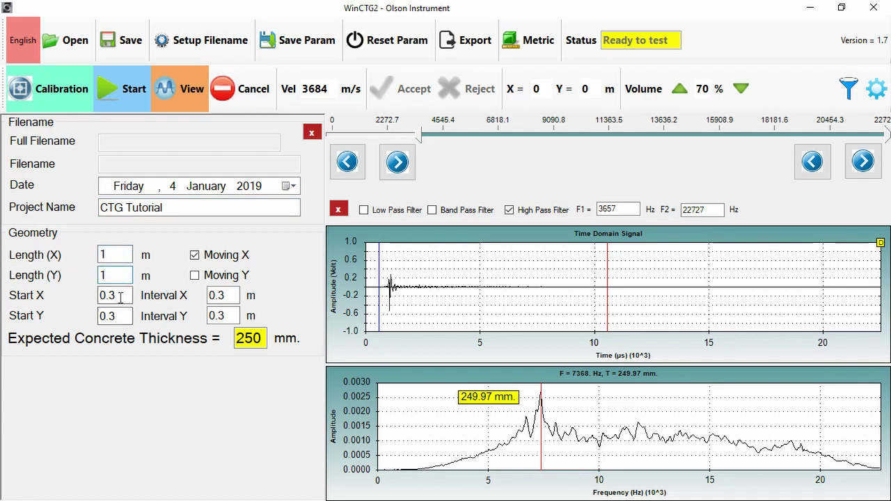
Set Start X and Start Y to 0 and both grid intervals to 0.1 m
double_click(120, 297)
text(0.)
double_click(120, 316)
text(0.1)
double_click(217, 295)
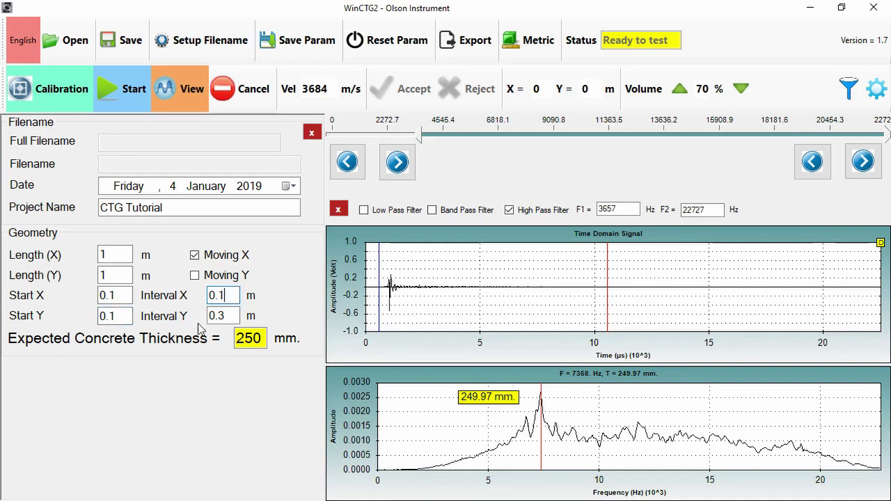
double_click(223, 316)
text(0.1)
double_click(112, 295)
text(0.10)
double_click(115, 315)
text(0)
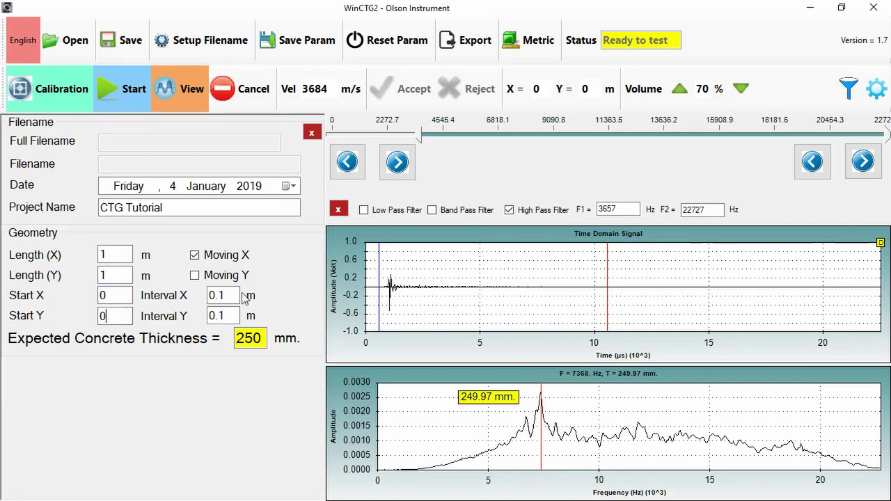
key(Tab)
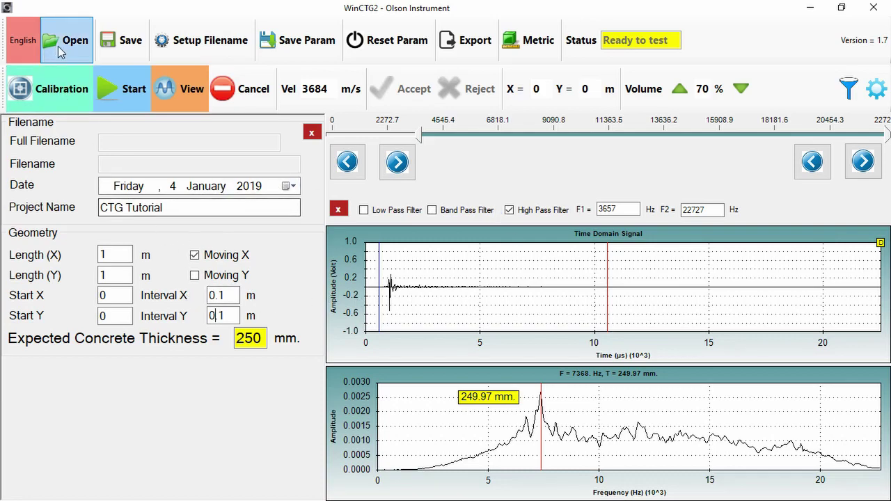
Save the new test as CTG-Tutorial-Single.ctg and accept its 249.97 mm impact reading
click(133, 99)
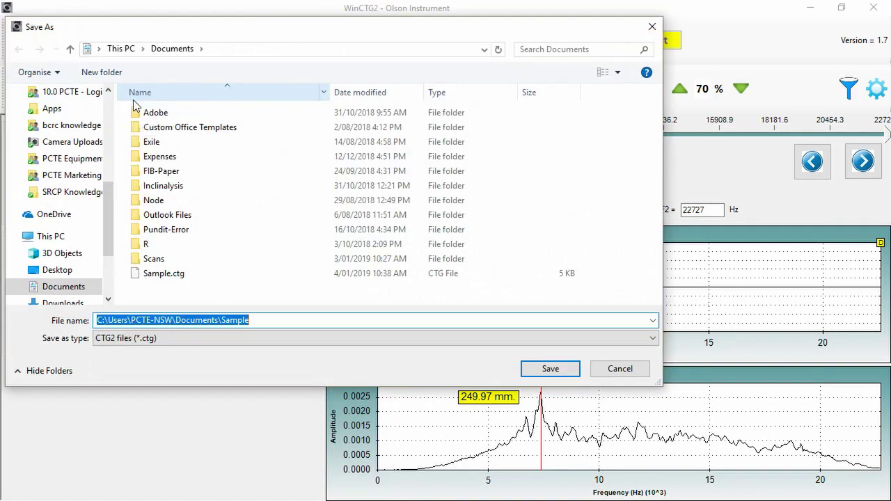
click(286, 323)
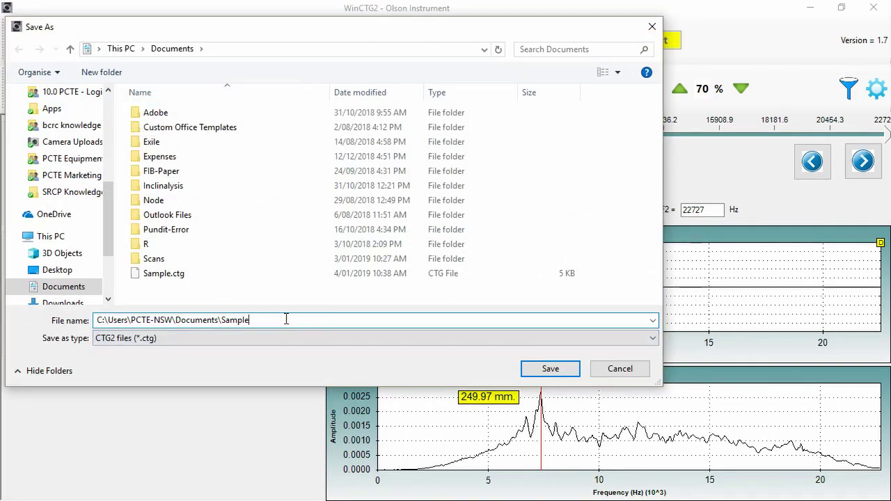
key(BackSpace)
key(BackSpace)
key(BackSpace)
key(BackSpace)
key(BackSpace)
key(BackSpace)
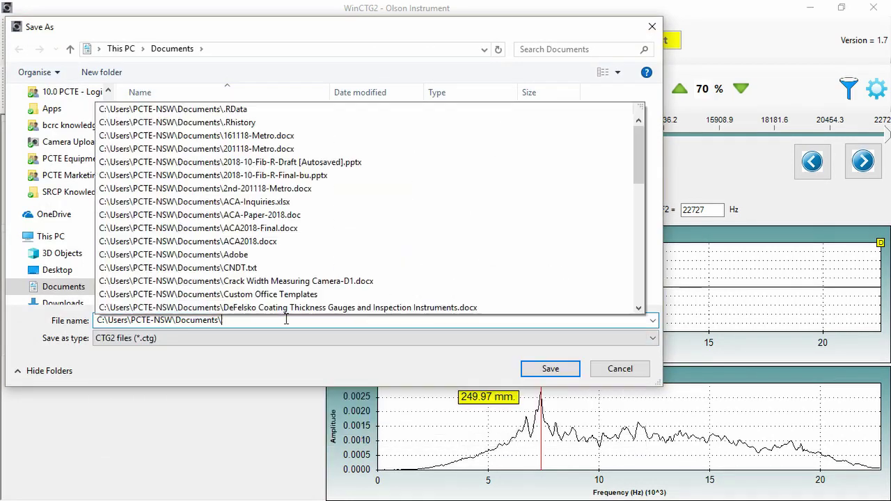
text(CTG-Tutorial-Single)
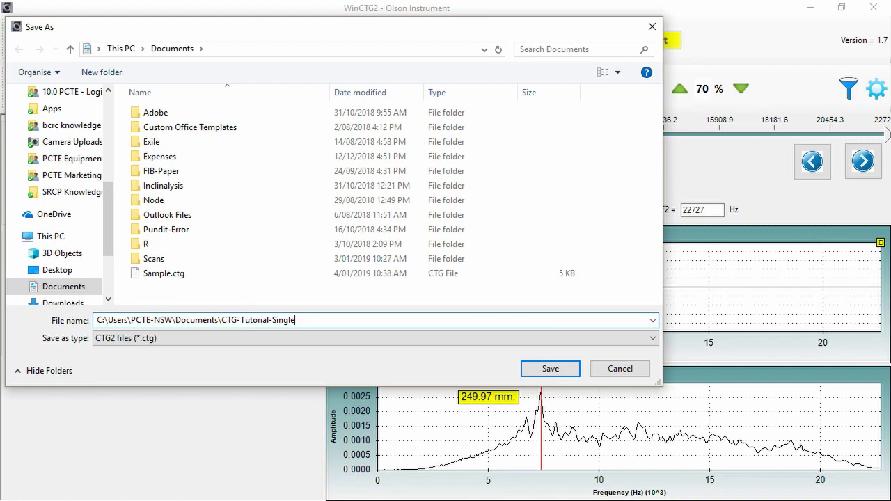
click(549, 369)
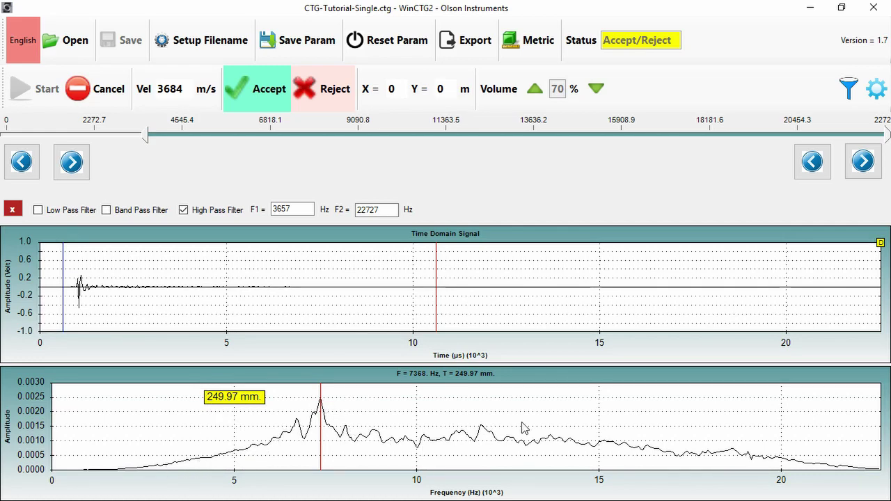
click(273, 94)
click(456, 298)
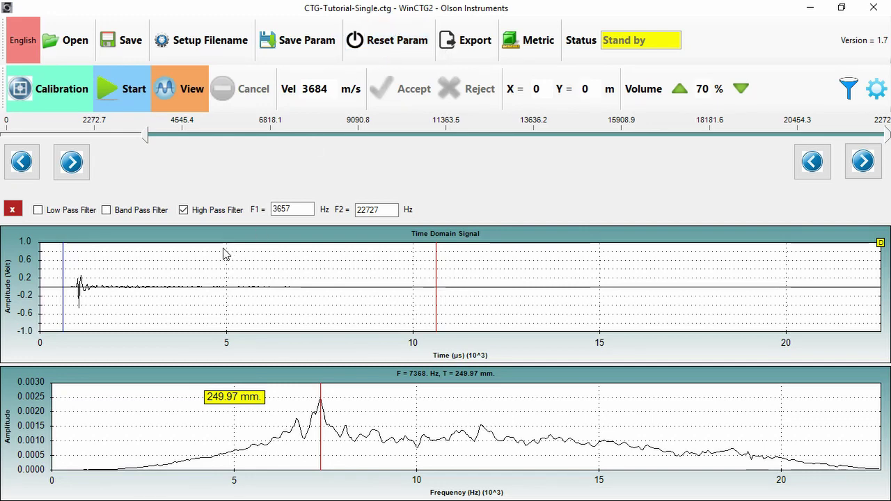
Save another new test file as CTG-Tutorial-Single-2nd.ctg
click(849, 87)
click(848, 86)
click(876, 89)
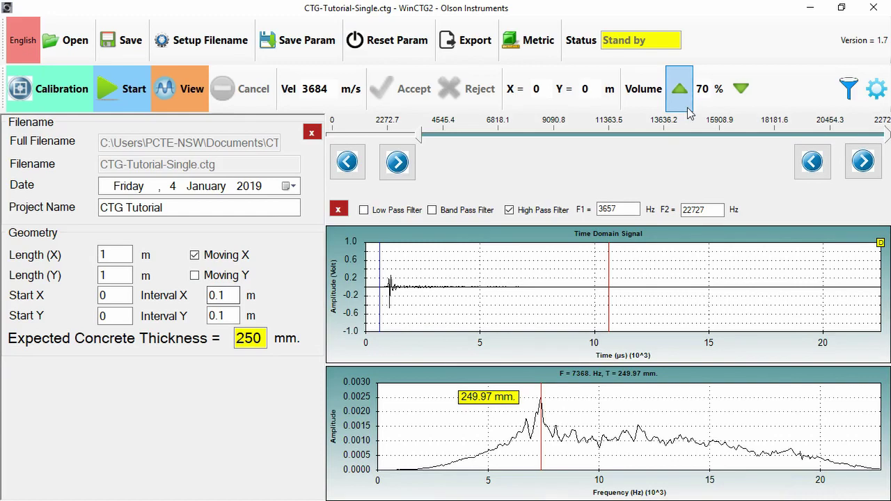
click(876, 88)
click(133, 99)
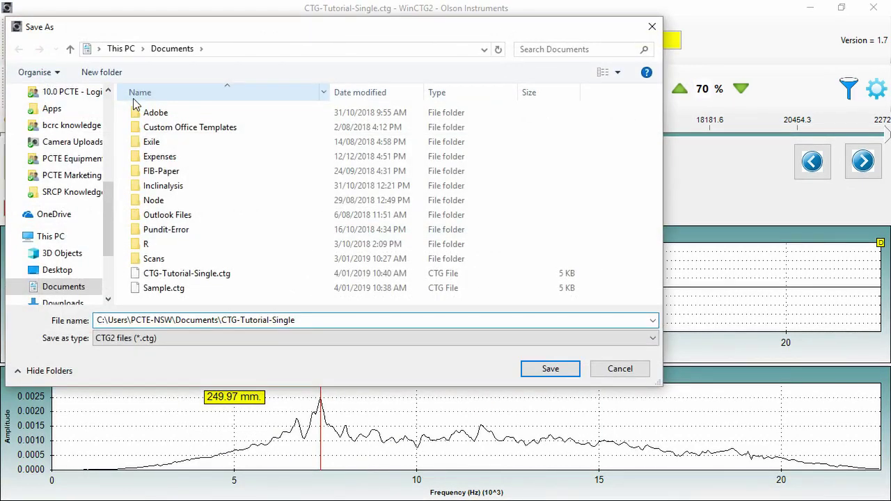
text(-2nd)
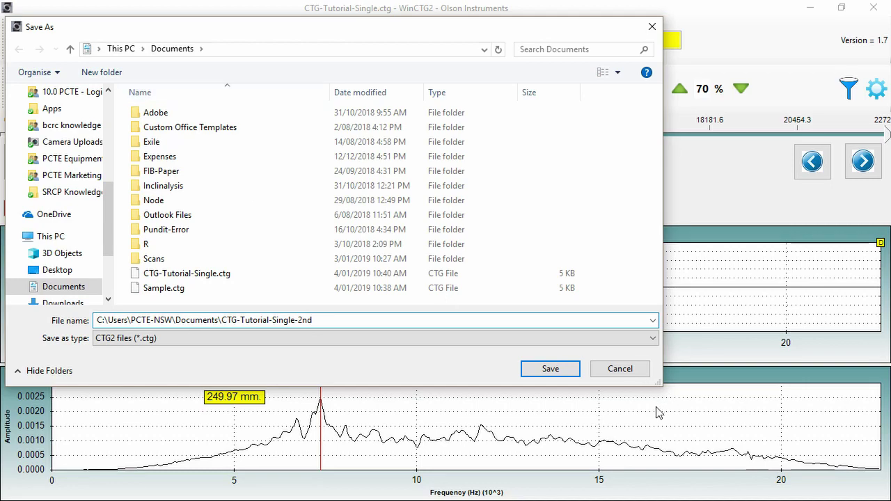
click(550, 368)
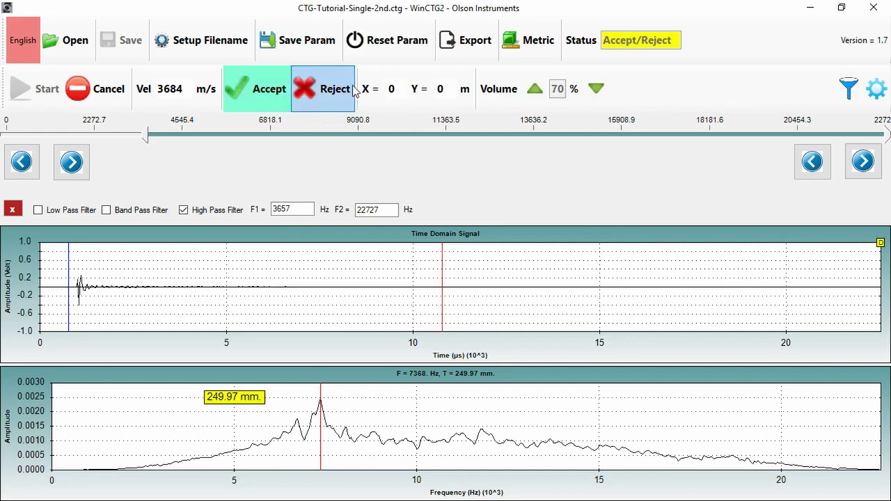
Reject one impact reading, then accept and save the next one
click(315, 95)
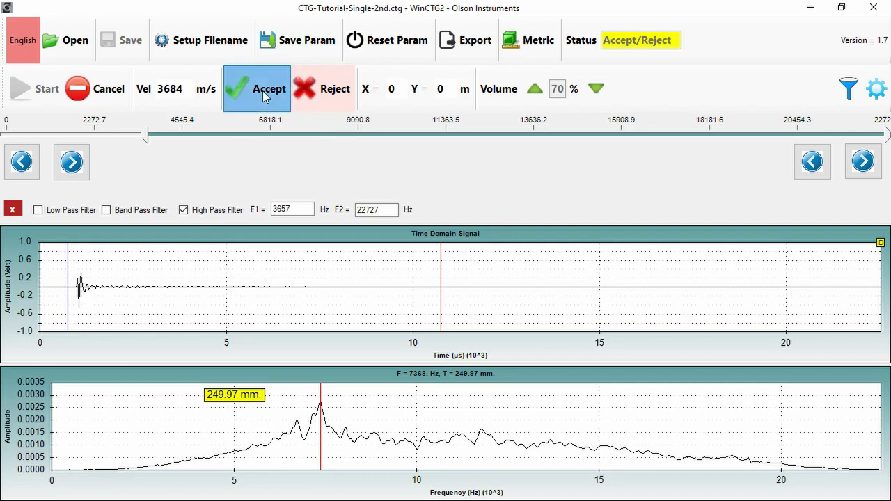
click(263, 96)
click(465, 299)
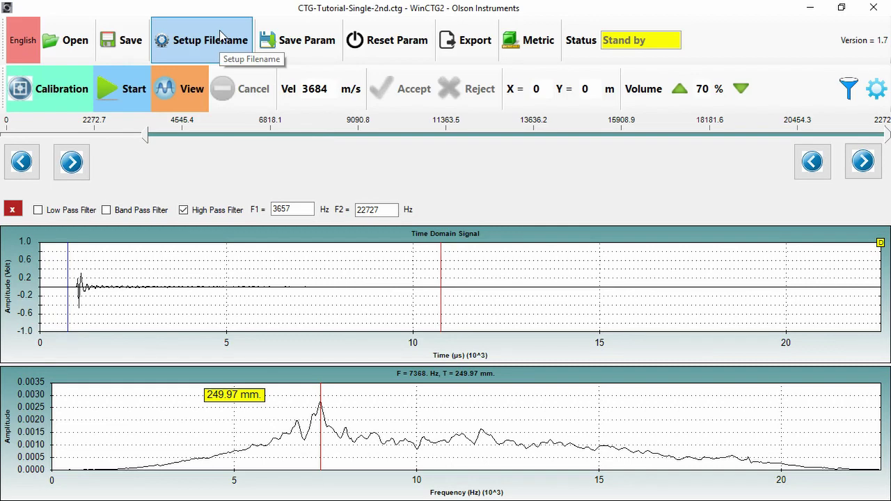
Set automatic file naming to directory C:\CTGData, prefix Tutorial, start number 1
click(875, 88)
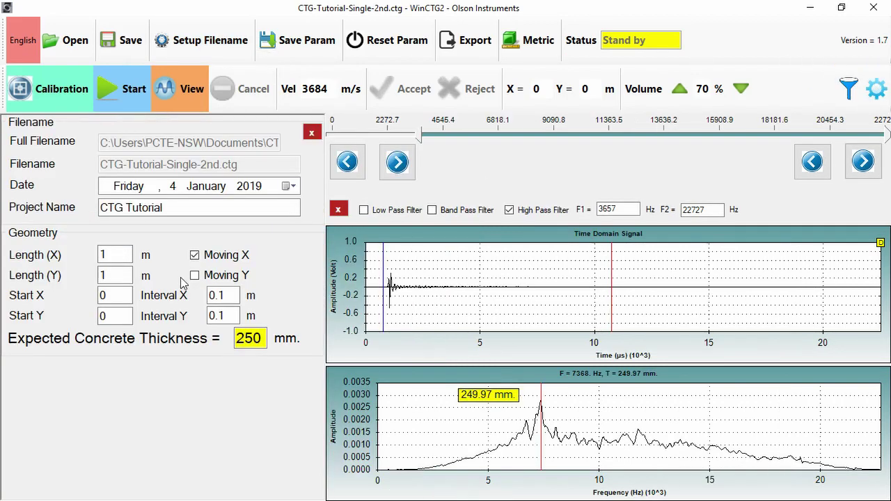
click(201, 46)
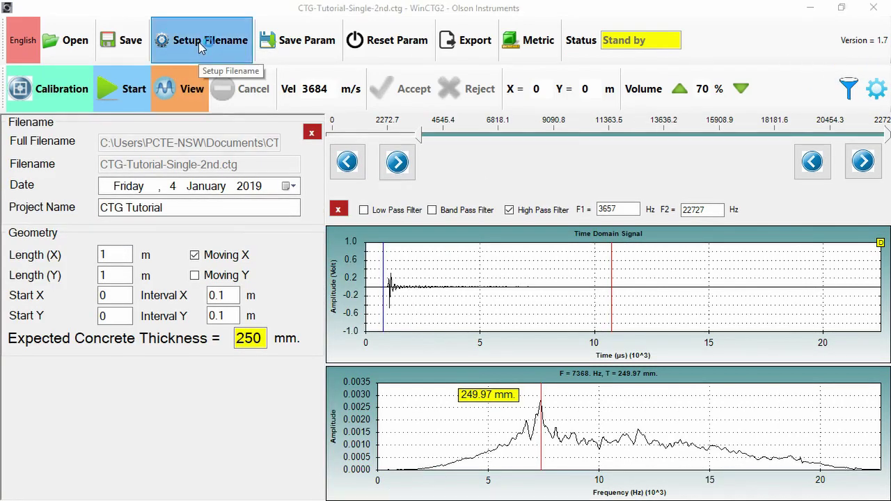
click(369, 214)
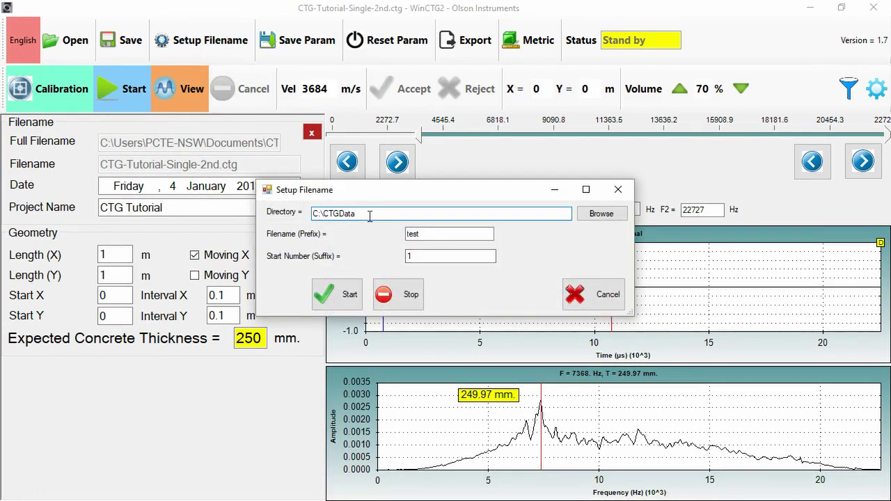
key(Tab)
key(Tab)
key(Right)
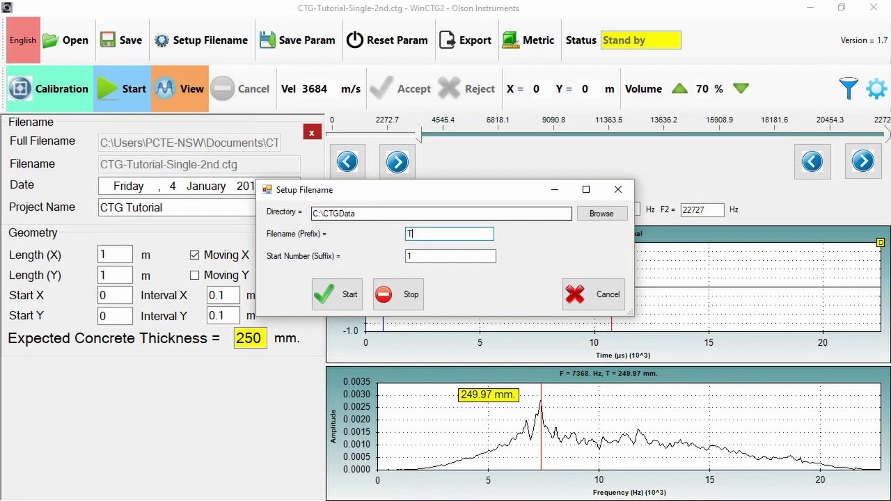
text(utorial)
double_click(464, 256)
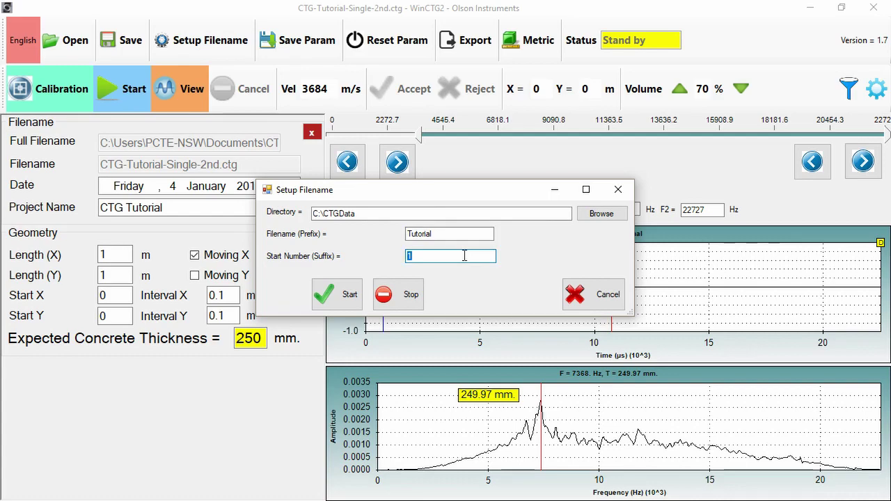
click(337, 295)
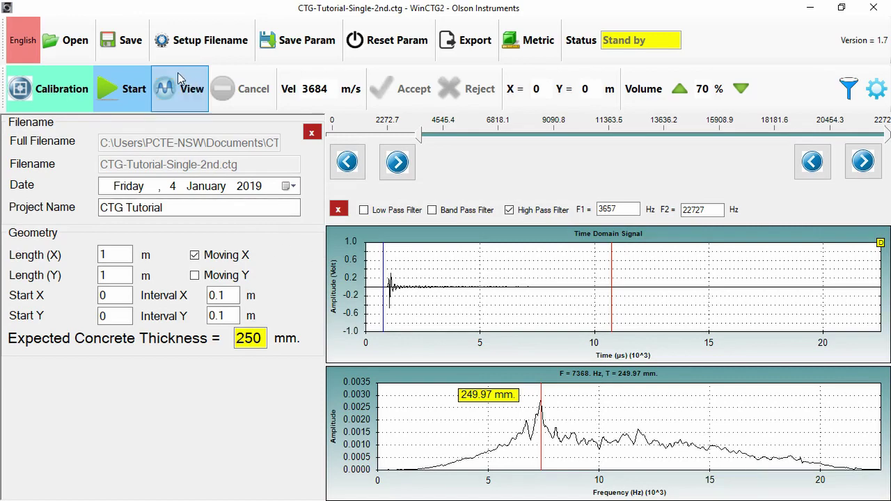
Start test Tutorial1.ctg at X 0, Y 0, then accept and save its reading
click(126, 89)
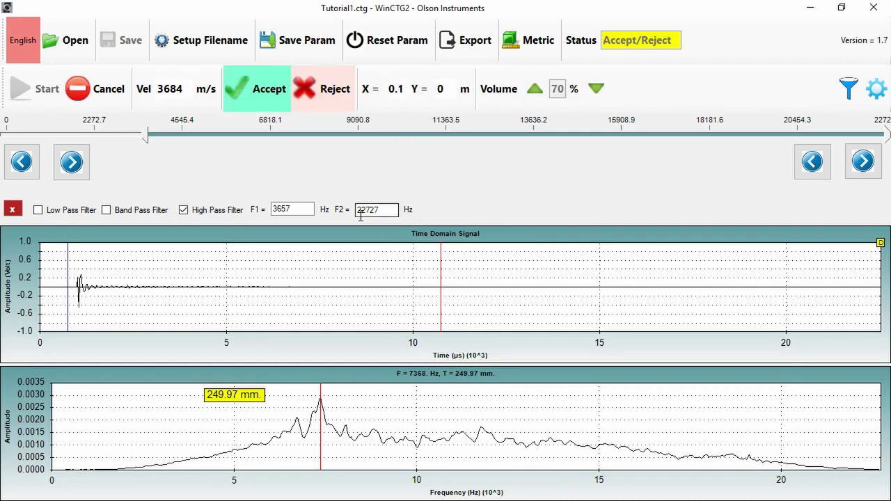
click(407, 89)
drag(407, 88, 389, 89)
click(405, 91)
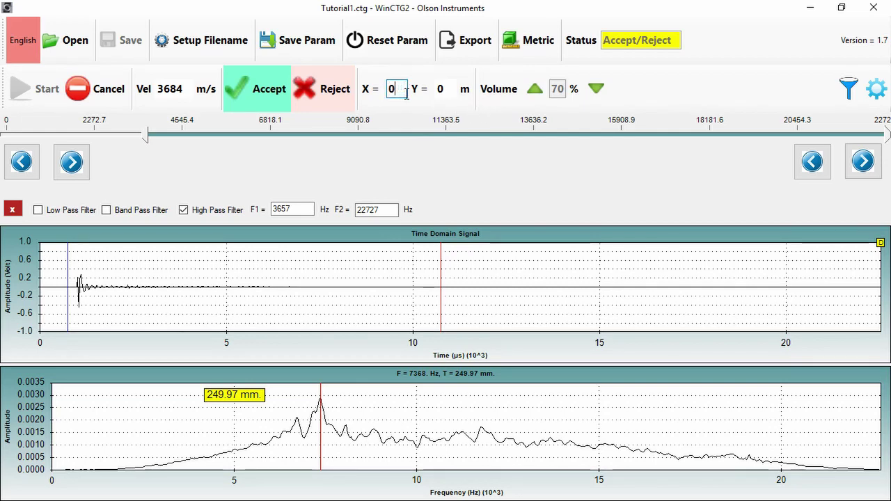
key(Tab)
key(shift+Tab)
key(Tab)
key(shift+Tab)
key(Tab)
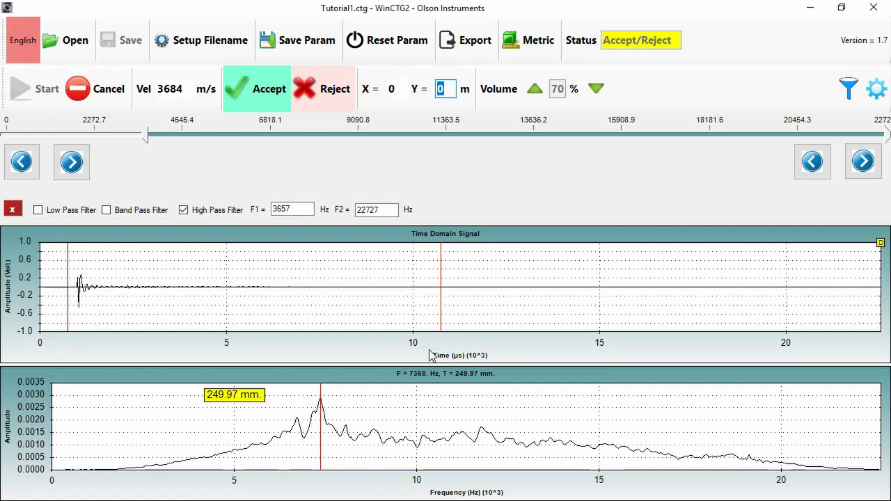
click(263, 103)
click(465, 298)
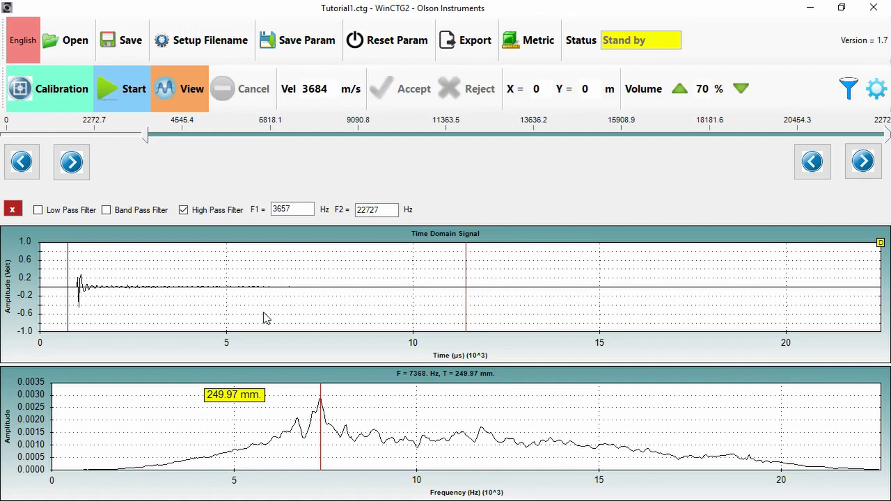
Record, accept and save tests Tutorial2, Tutorial3 and Tutorial4 along Y 0
click(139, 114)
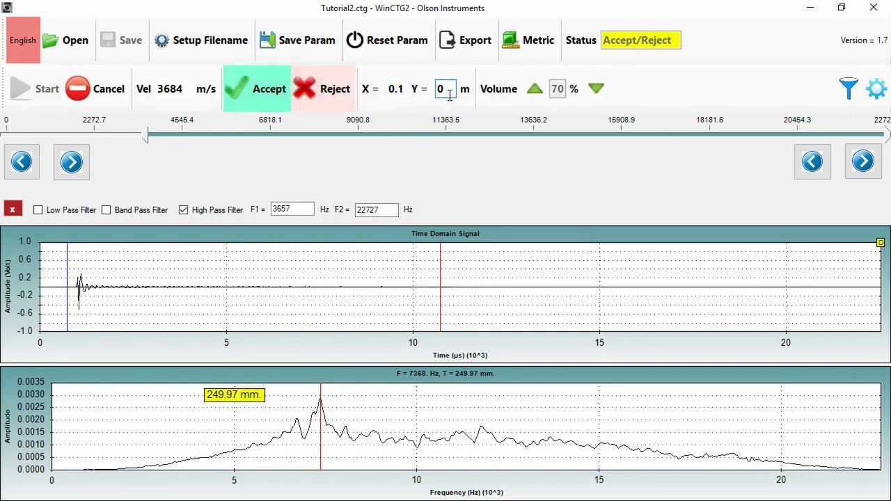
click(251, 83)
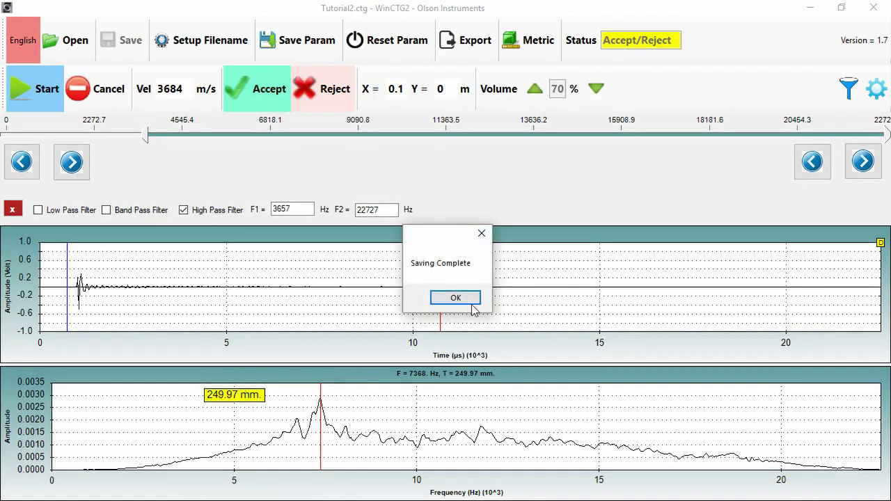
click(459, 301)
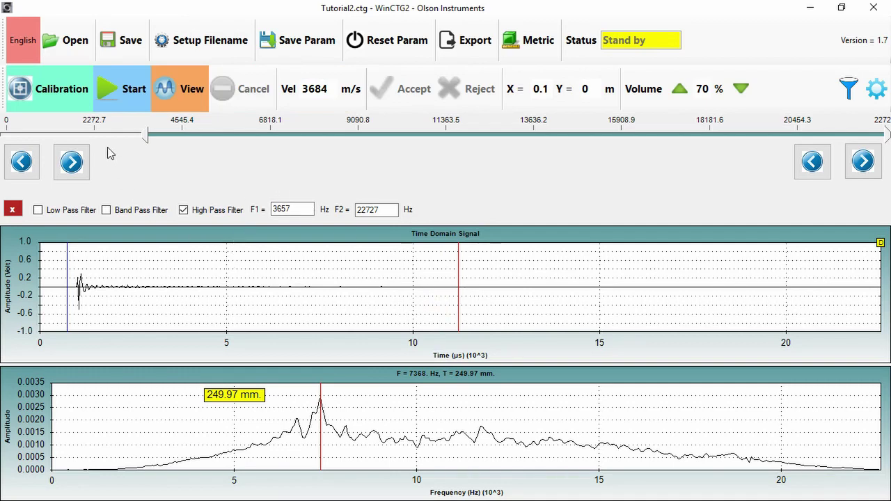
click(117, 92)
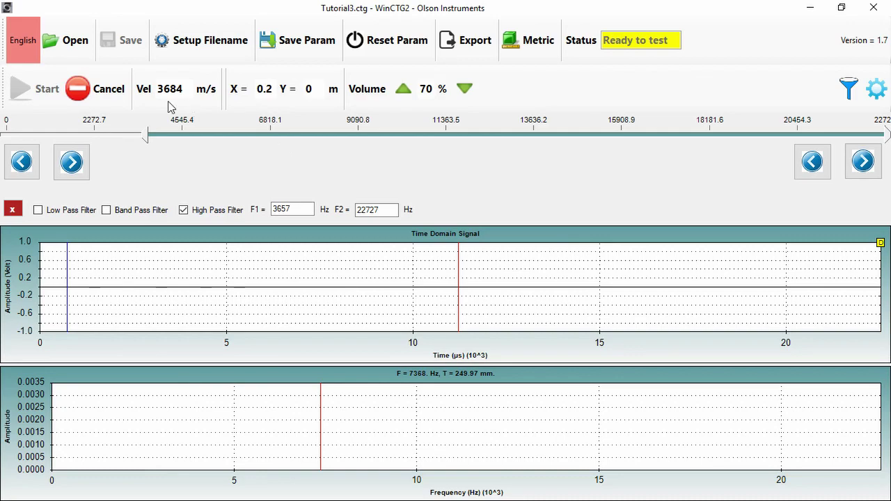
click(252, 107)
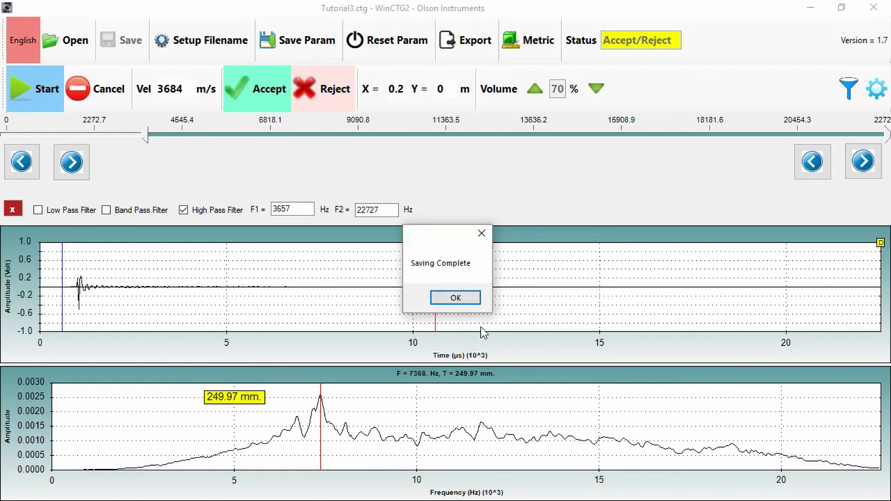
click(459, 301)
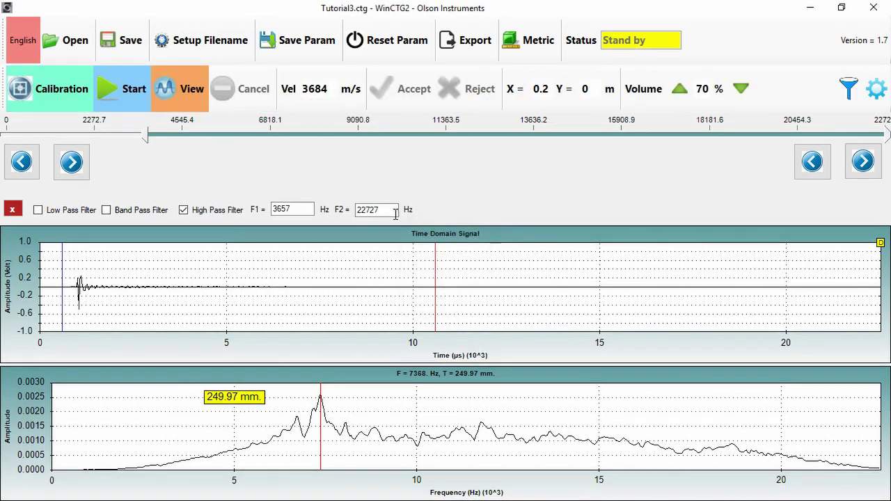
click(132, 89)
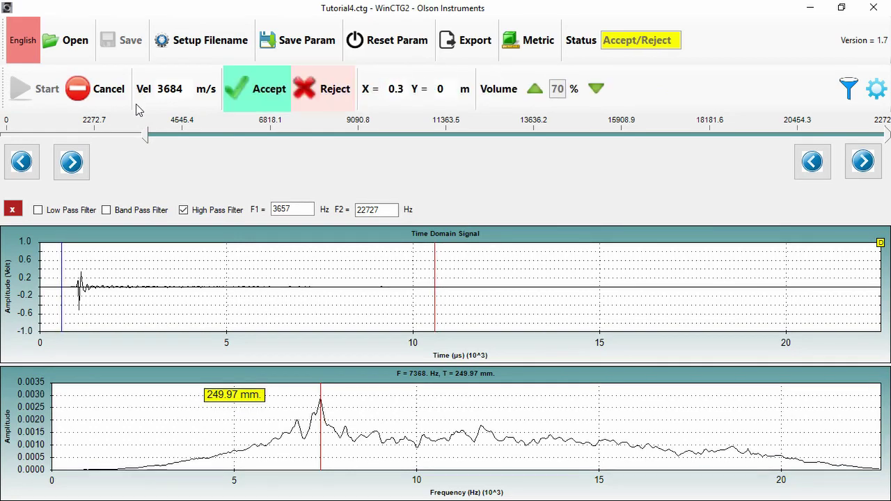
click(231, 95)
click(455, 297)
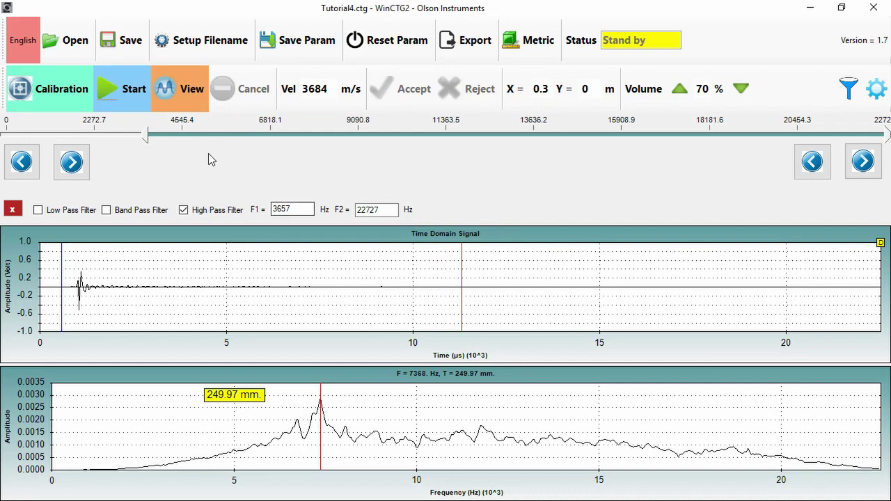
Record, accept and save Tutorial5 at X 0.4 and Tutorial6 at X 0.5
click(139, 94)
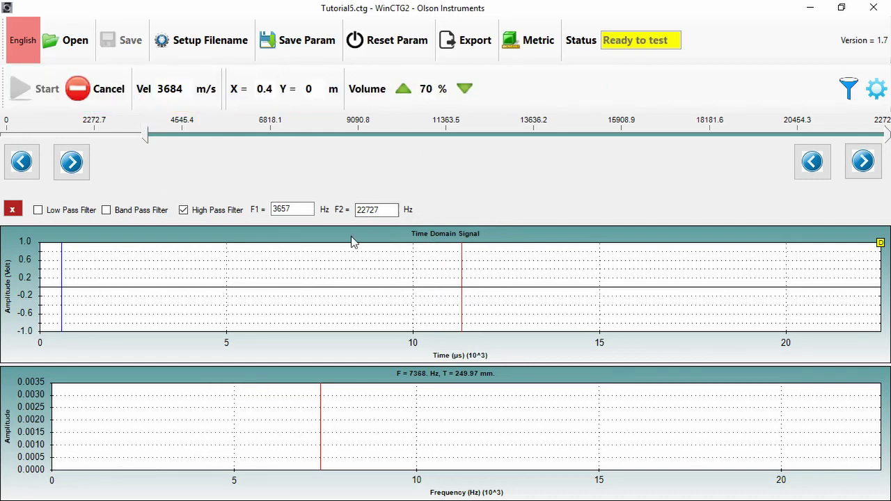
click(238, 101)
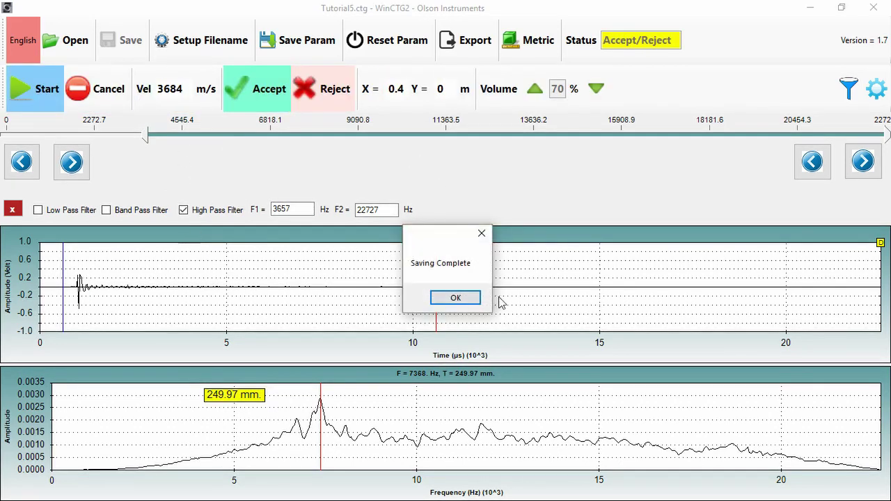
click(472, 300)
click(129, 89)
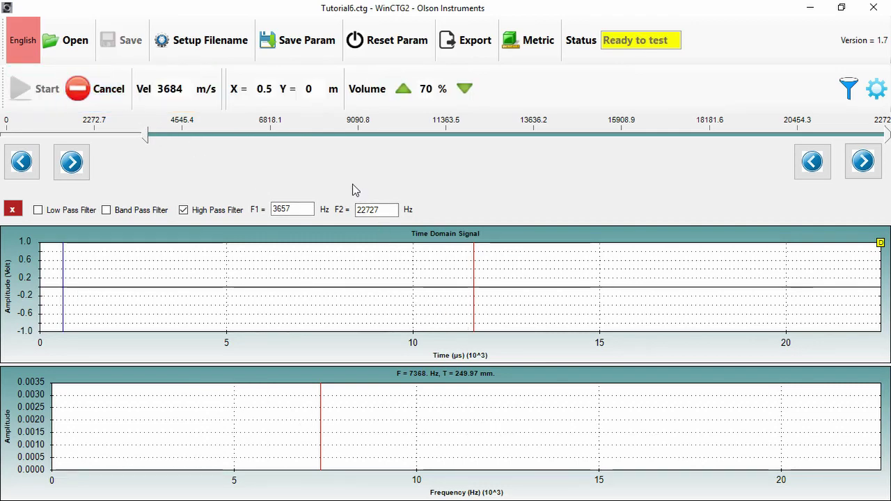
click(282, 90)
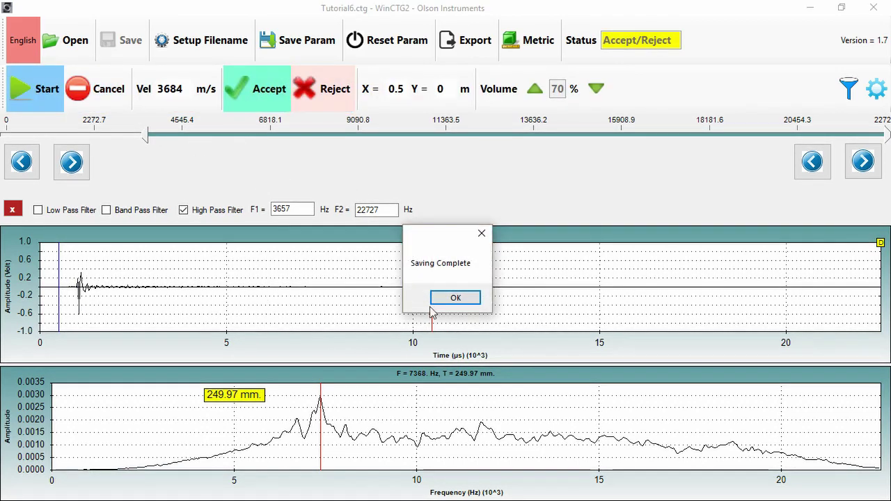
click(435, 301)
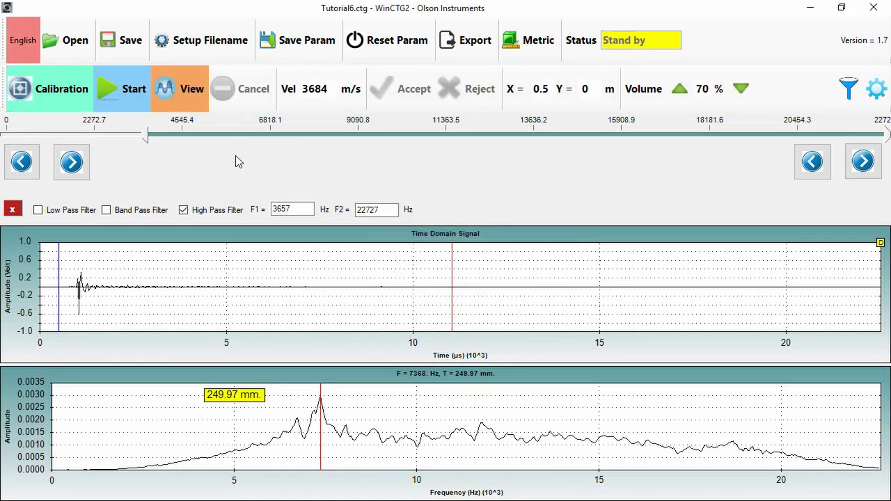
Move the test position to X 0, Y 0.1 and start test Tutorial7
click(537, 94)
double_click(549, 92)
text(0)
click(590, 89)
click(120, 95)
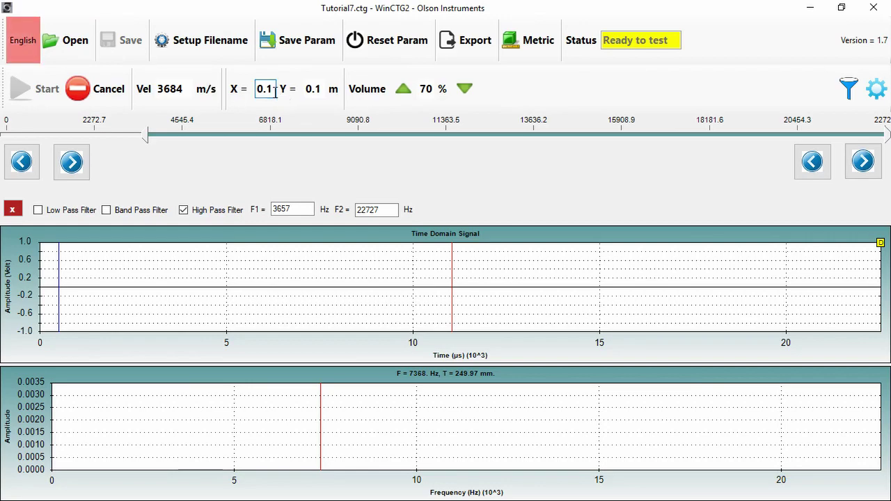
double_click(245, 88)
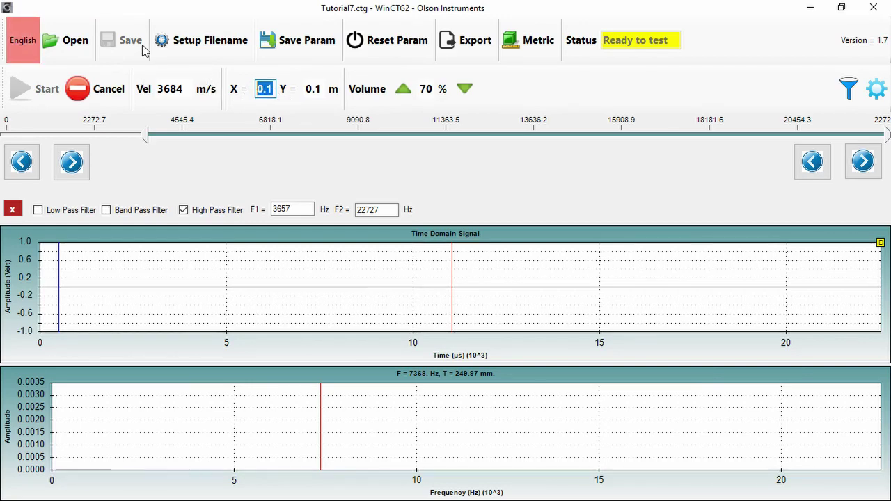
text(0)
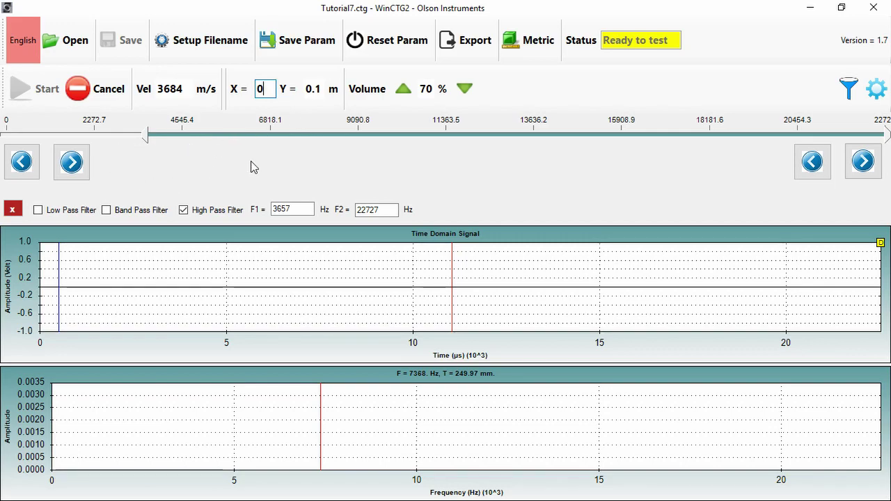
Accept and save Tutorial7, then record and save Tutorial8 and Tutorial9 along Y 0.1
click(269, 93)
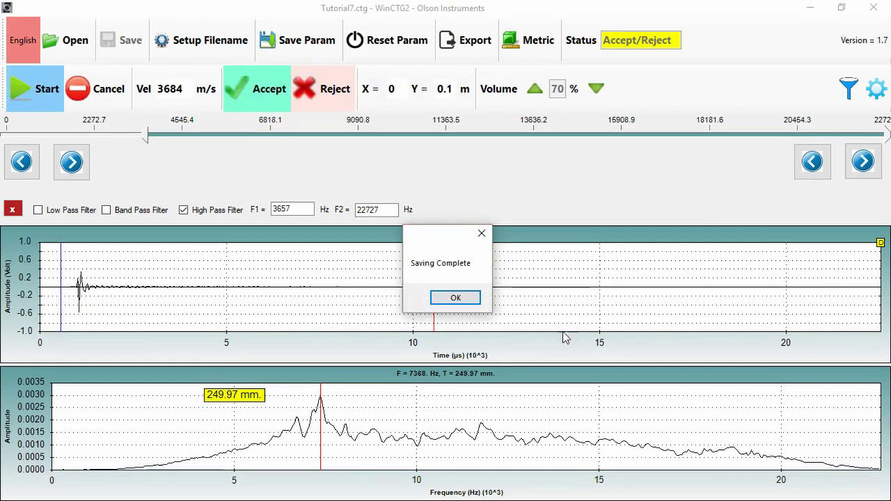
click(466, 299)
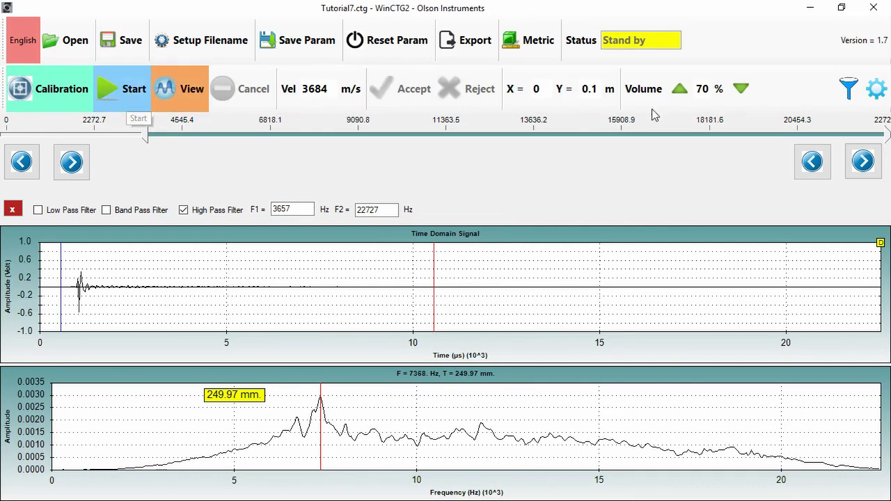
click(127, 95)
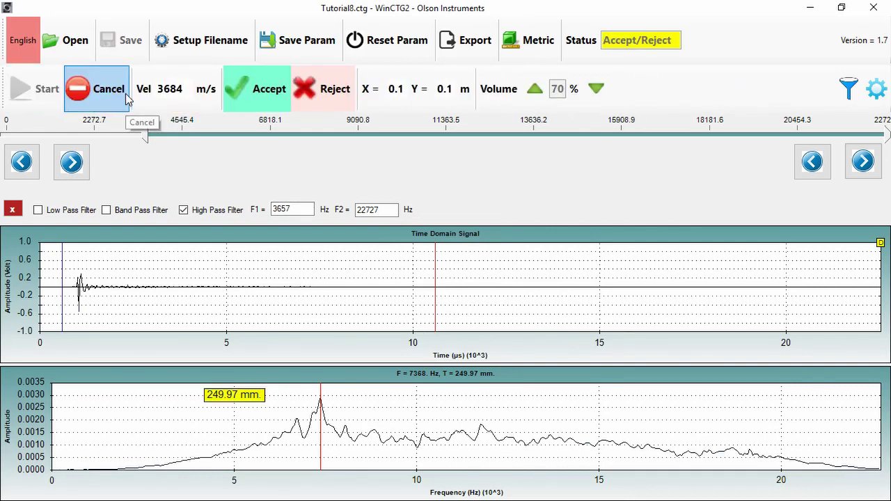
click(283, 104)
click(455, 298)
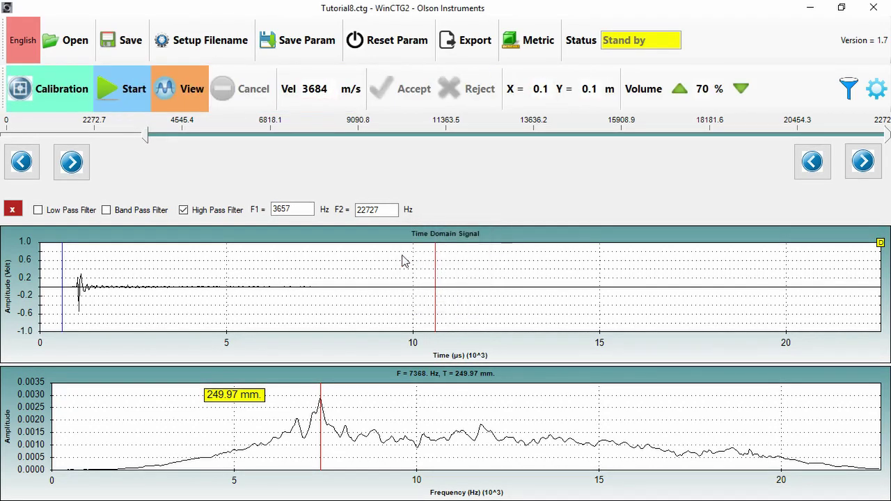
click(132, 89)
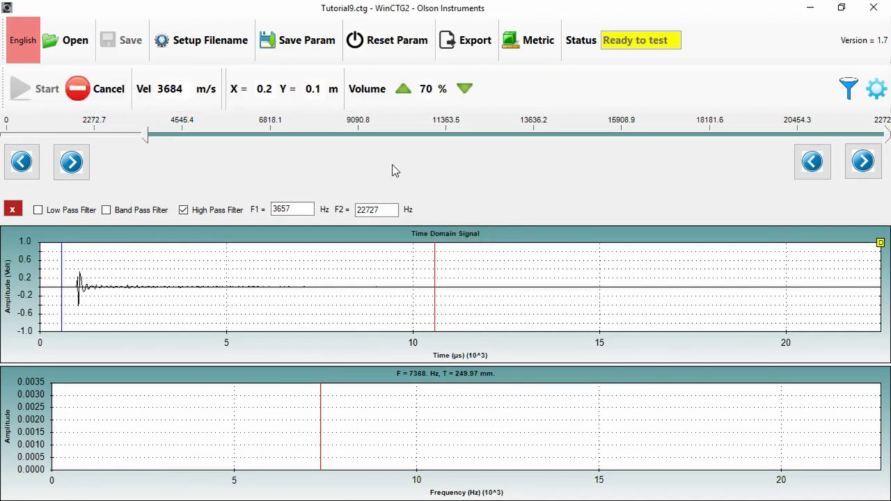
click(259, 89)
click(455, 298)
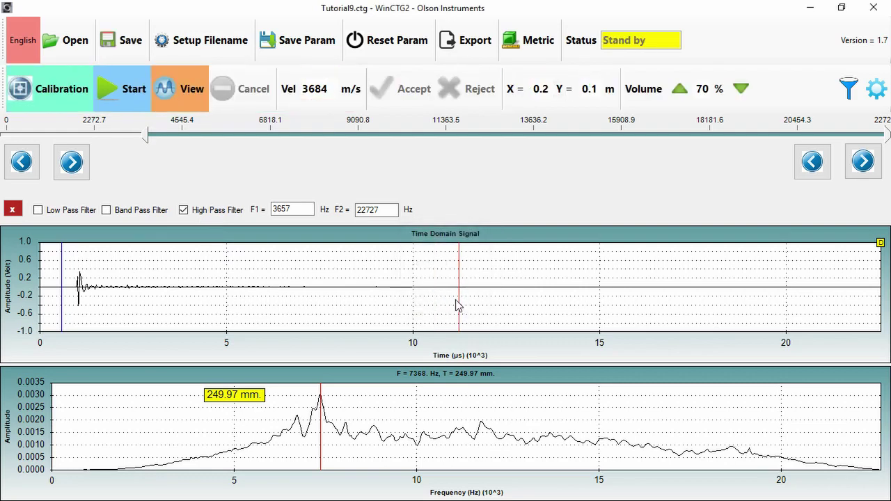
Record and save Tutorial10 through Tutorial12, ending at X 0.5, Y 0.1
click(129, 90)
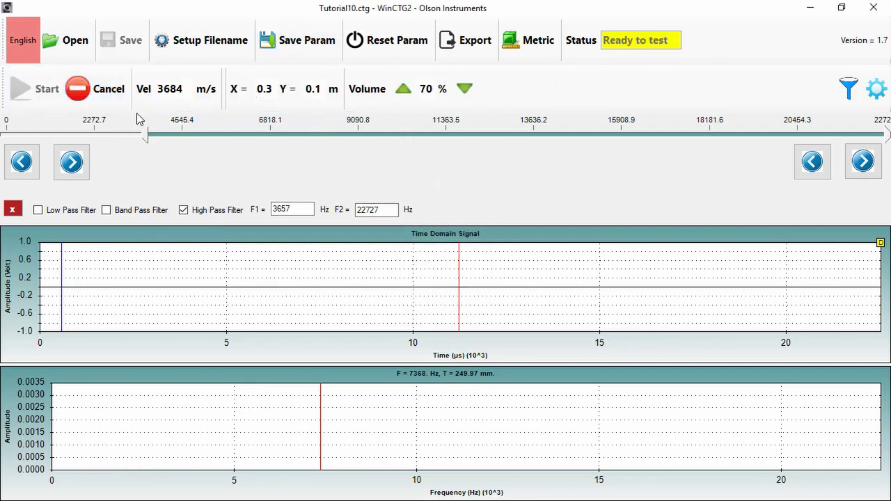
click(265, 101)
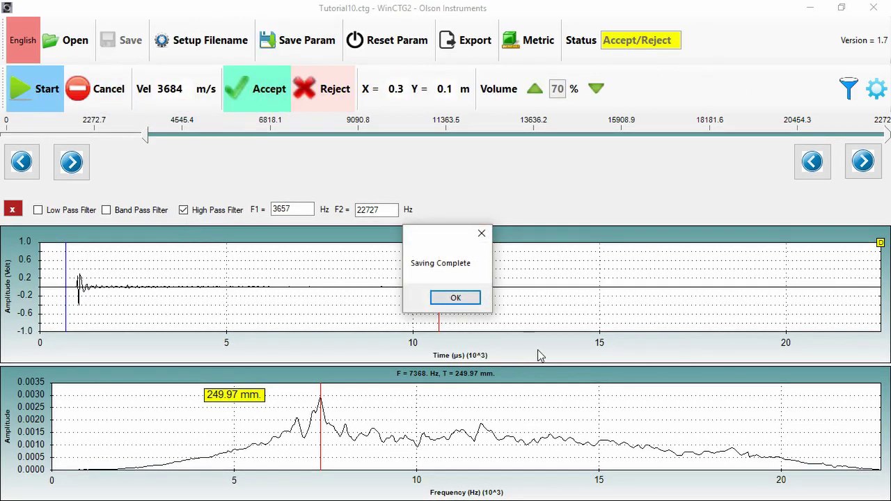
click(433, 297)
click(132, 91)
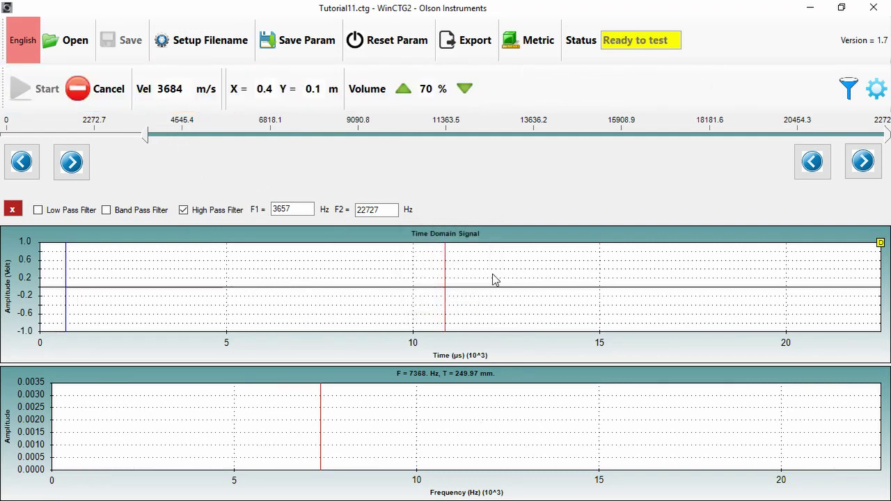
key(Return)
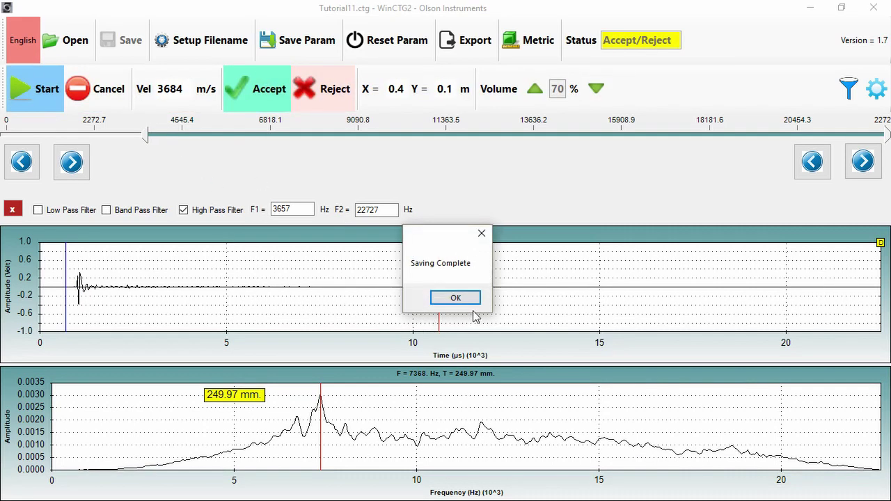
click(465, 298)
click(124, 99)
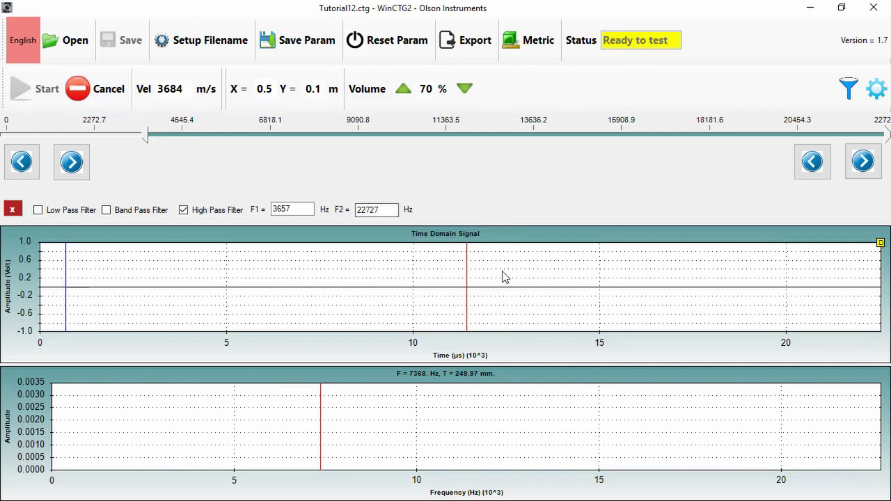
click(258, 88)
key(Return)
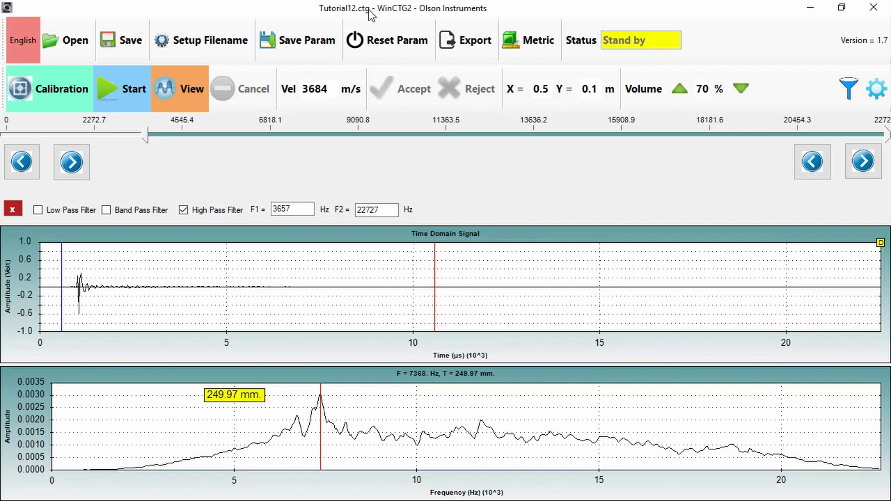
Export 12 Tutorial files starting at number 1 to the output file Tutorial-Output
click(463, 45)
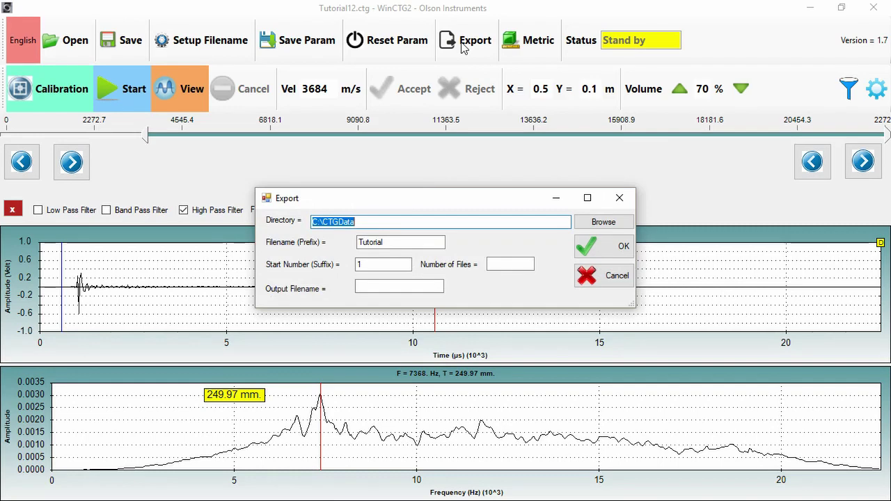
double_click(403, 243)
click(499, 261)
text(12)
double_click(400, 267)
double_click(392, 242)
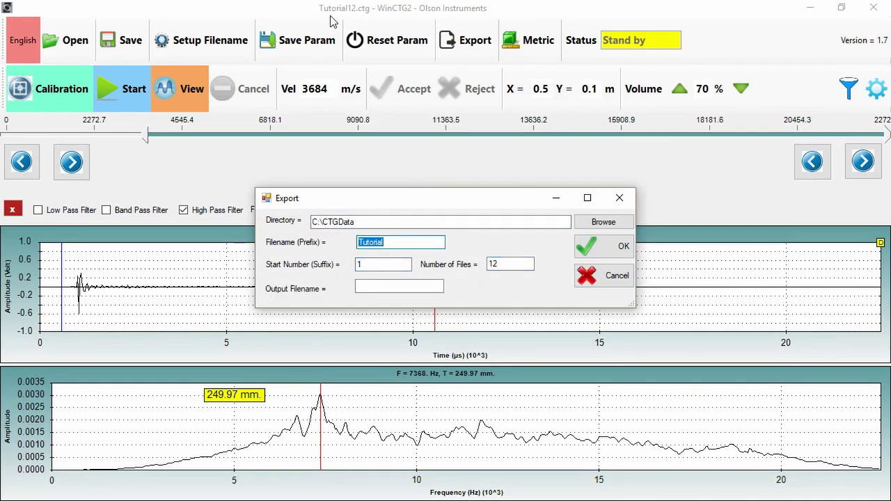
click(396, 264)
click(513, 264)
click(379, 288)
text(Tutorial-Output)
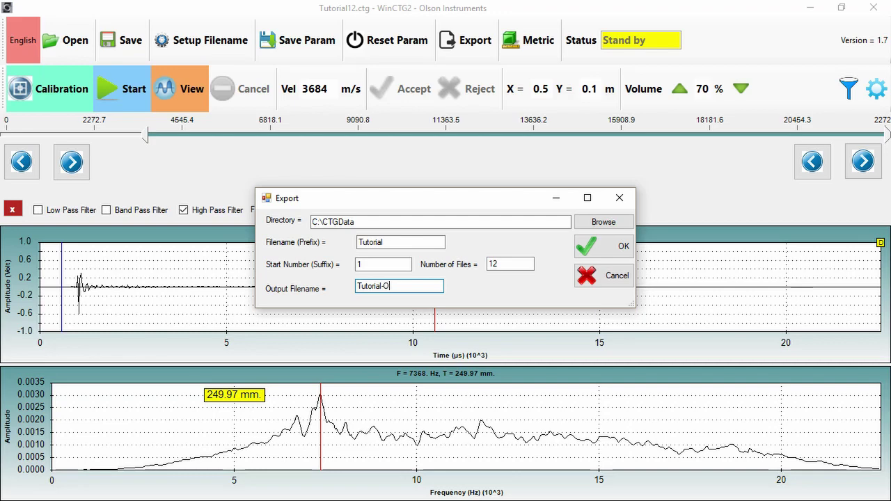
click(604, 246)
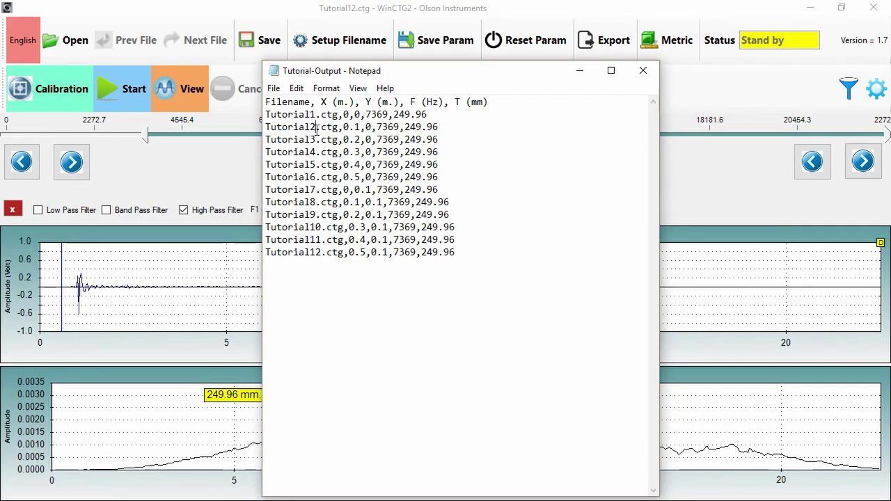
Highlight the first line's X position, 7369 Hz frequency and 249.96 mm thickness in the export listing
drag(366, 115, 350, 118)
click(346, 103)
double_click(370, 115)
drag(395, 115, 442, 119)
click(440, 127)
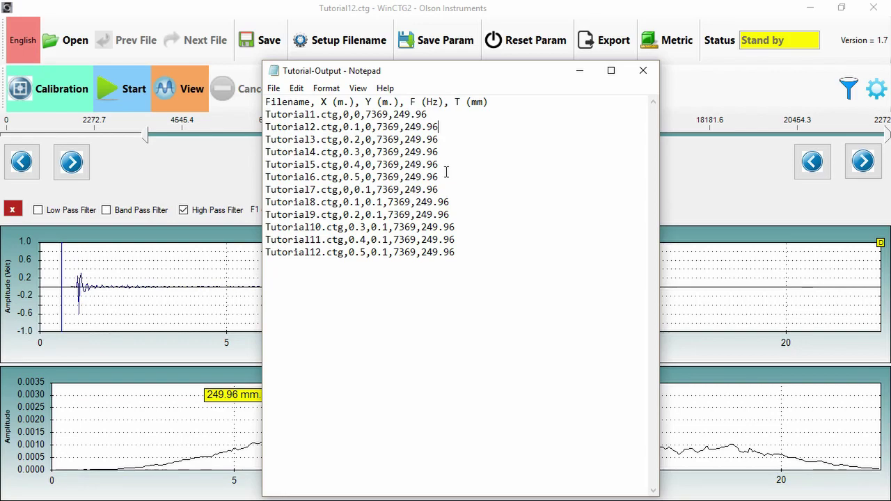
Point out the X and Y coordinates on the Tutorial1, Tutorial2, Tutorial8 and Tutorial9 lines
drag(339, 114, 372, 126)
click(383, 112)
click(358, 135)
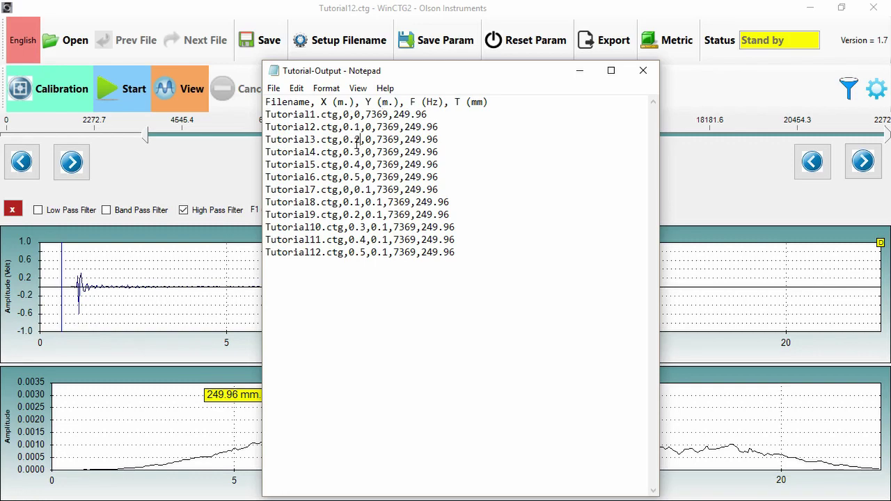
click(355, 202)
click(356, 215)
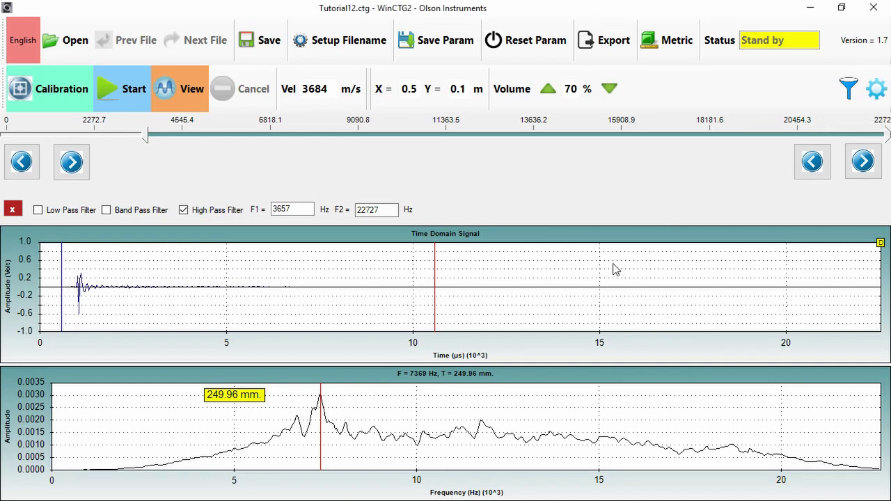
In the Parameter Panel, change expected thickness from 250 to 1000 mm and F1 from 2000 to 1000 Hz
click(875, 108)
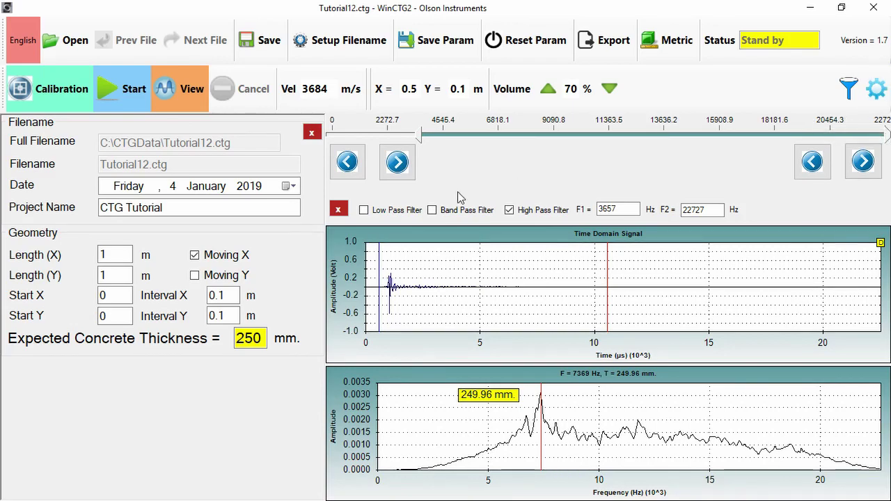
click(264, 344)
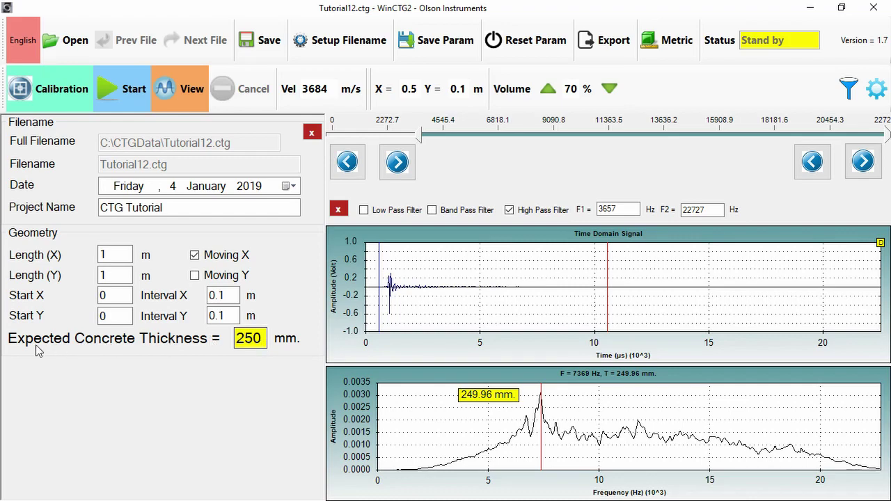
double_click(259, 339)
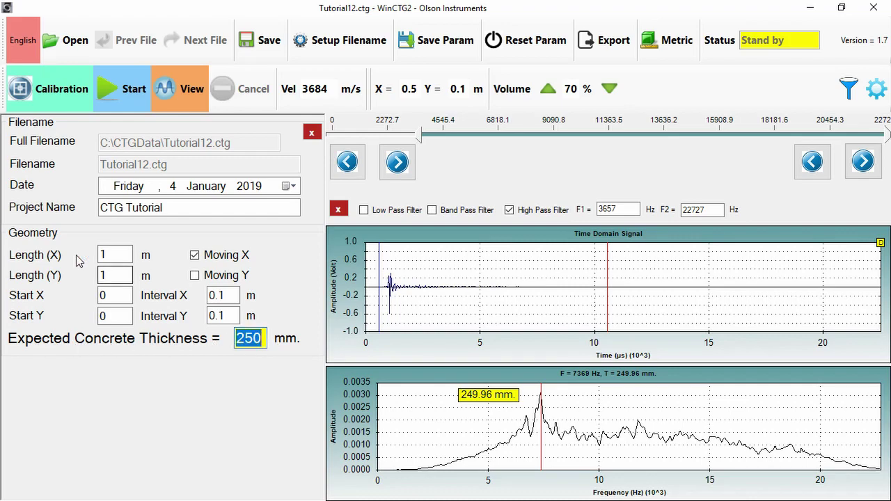
text(1000)
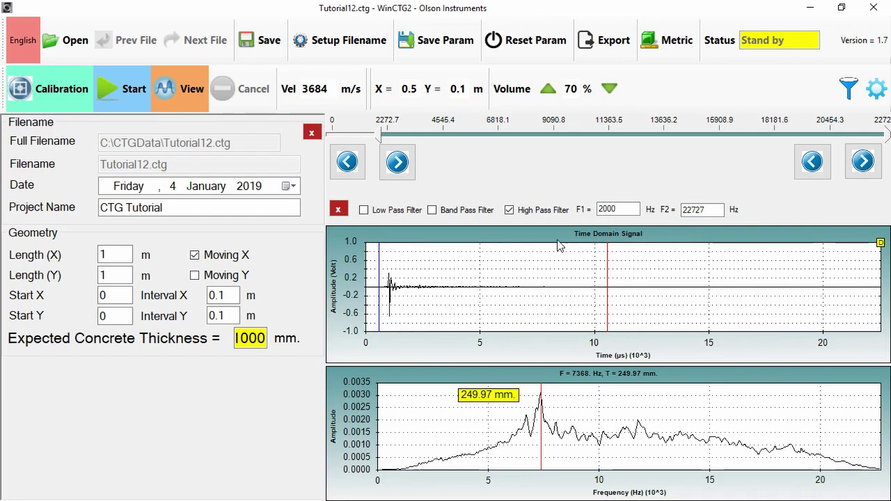
double_click(608, 209)
text(1000)
key(Tab)
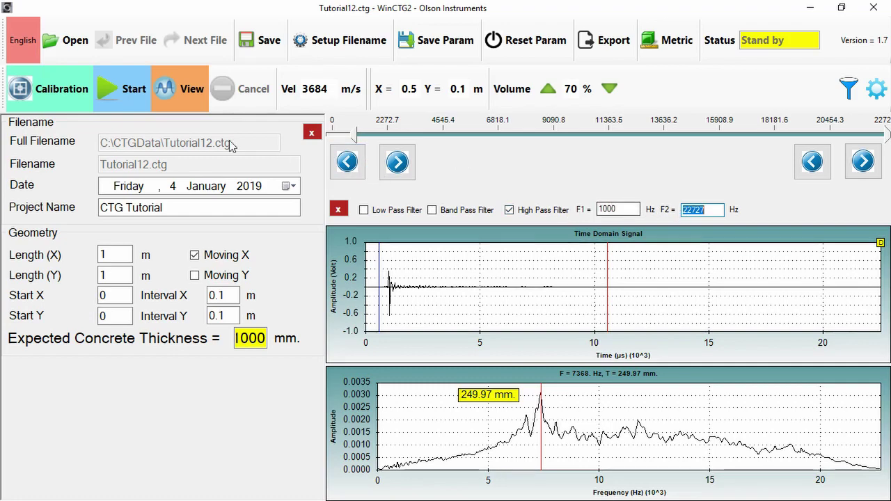
Change the new-test filename prefix from Tutorial to Tutorial-Deep and start recording
click(325, 61)
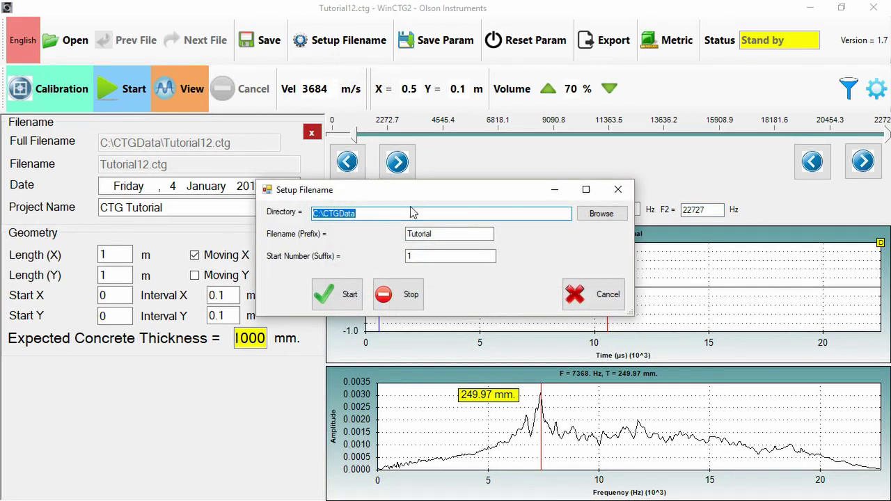
click(381, 218)
key(Tab)
click(441, 234)
text(-Deep)
click(337, 295)
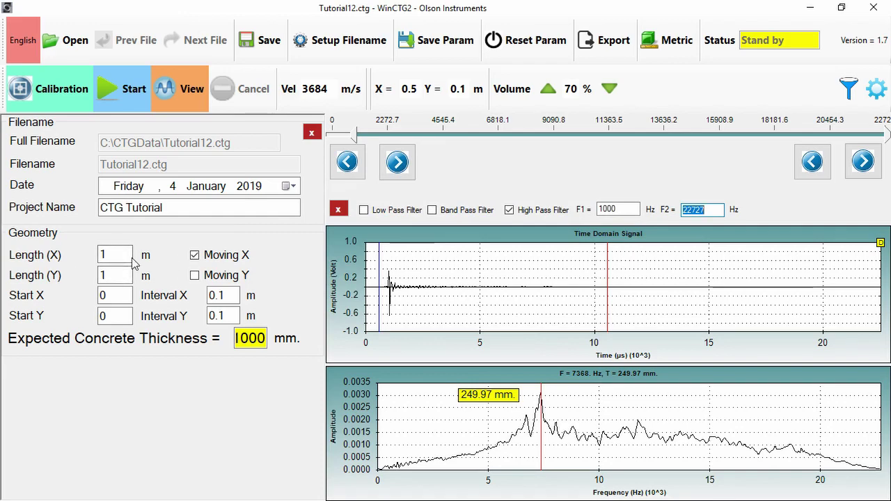
Set Interval Y to 0 and Length (Y) to 0.1 m
click(230, 315)
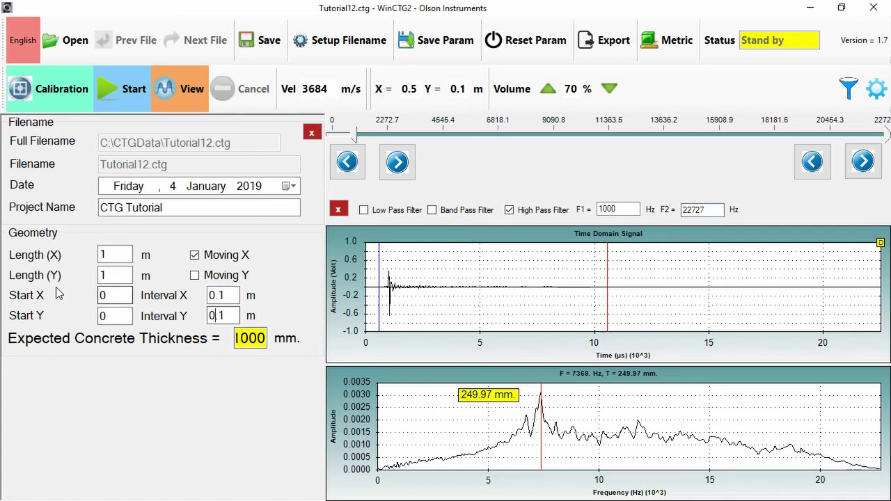
key(BackSpace)
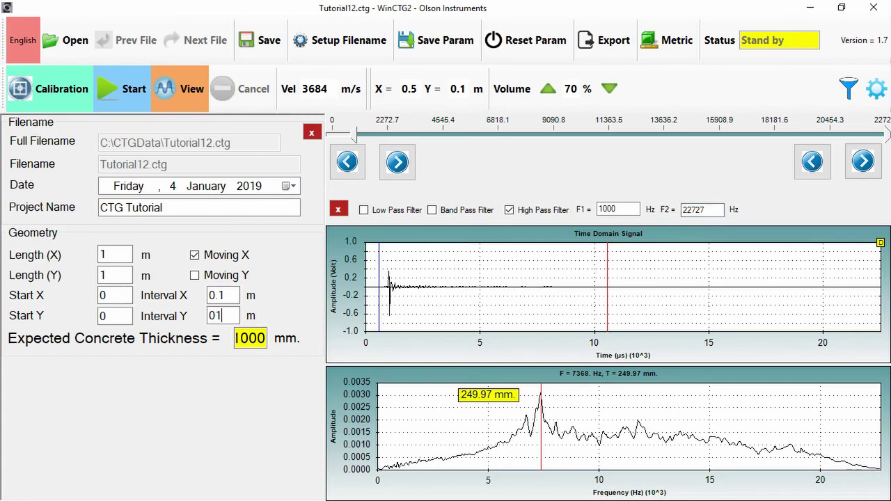
key(BackSpace)
click(114, 275)
key(BackSpace)
text(0.1)
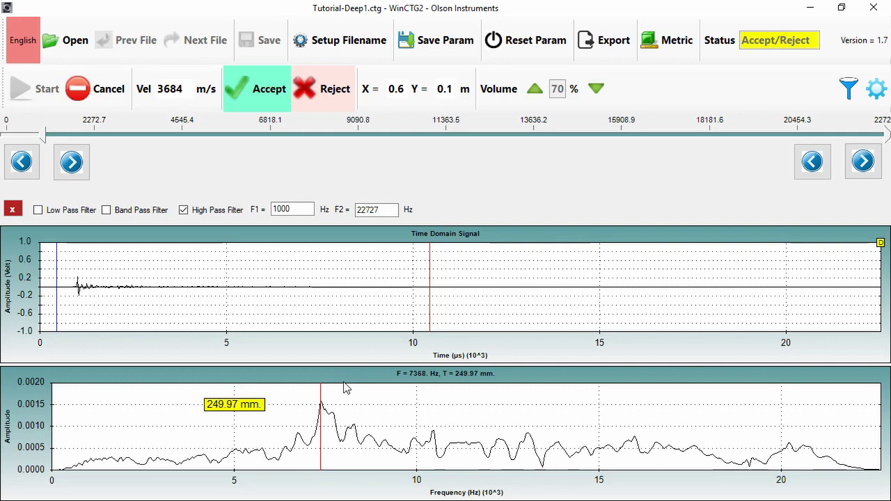
Accept the 249.97 mm (7368 Hz) reading as Tutorial-Deep1 and dismiss the save confirmation
click(278, 104)
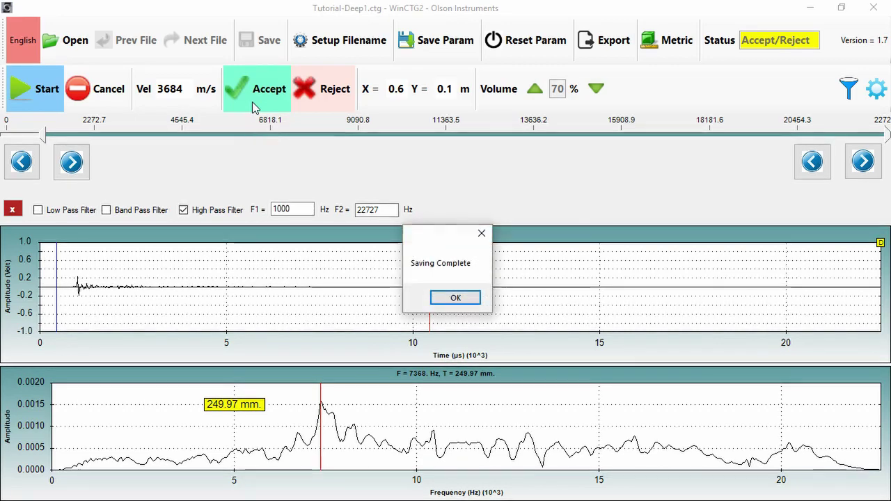
key(Return)
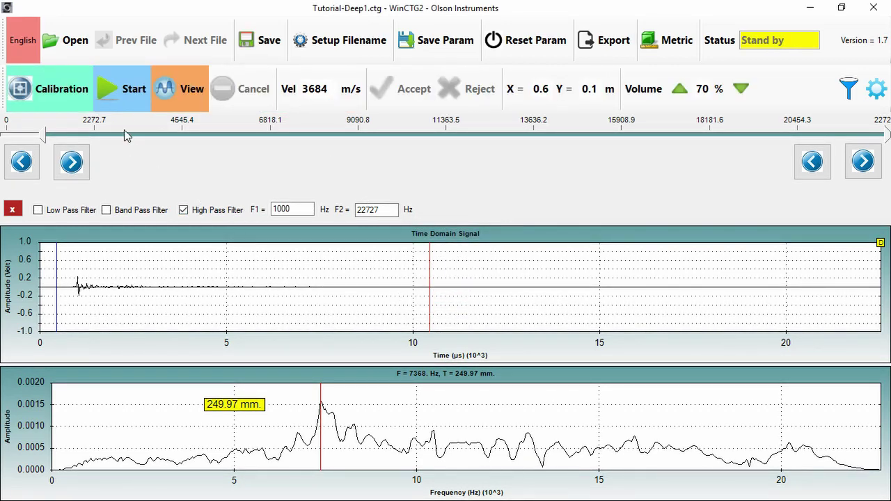
Record Tutorial-Deep2, rejecting three poor readings and accepting the 238.48 mm result at 7723 Hz
click(128, 101)
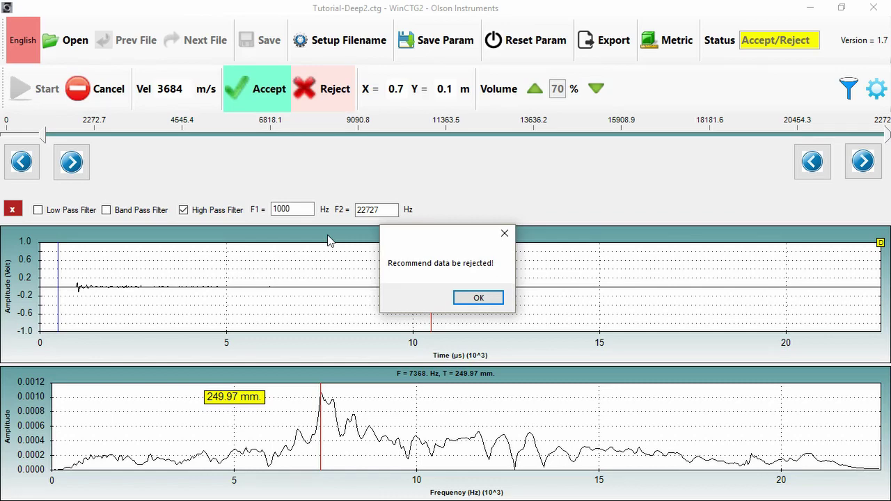
click(479, 298)
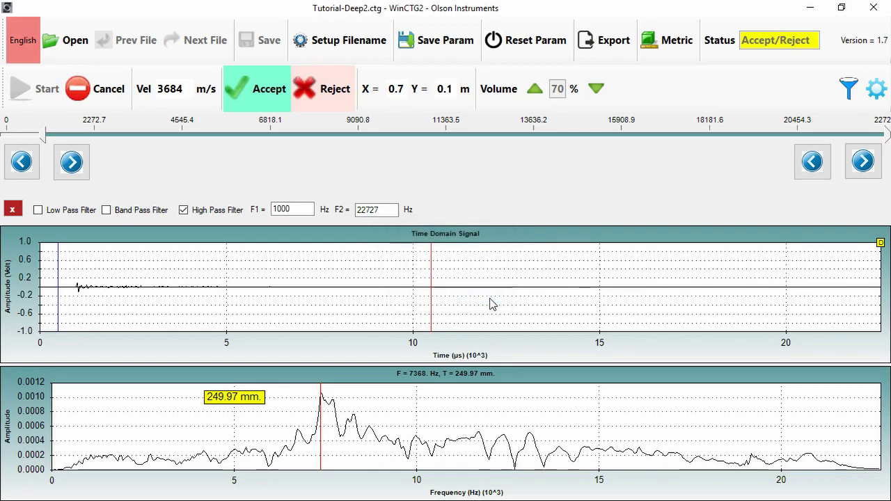
click(316, 88)
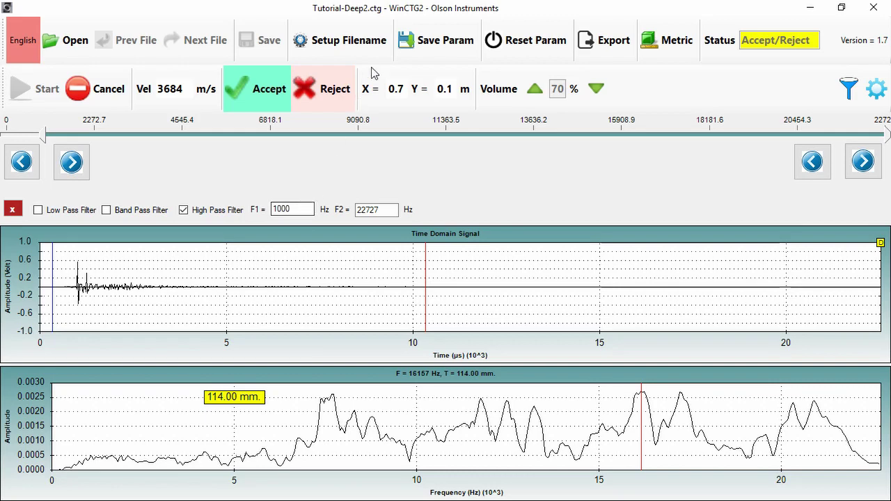
click(340, 101)
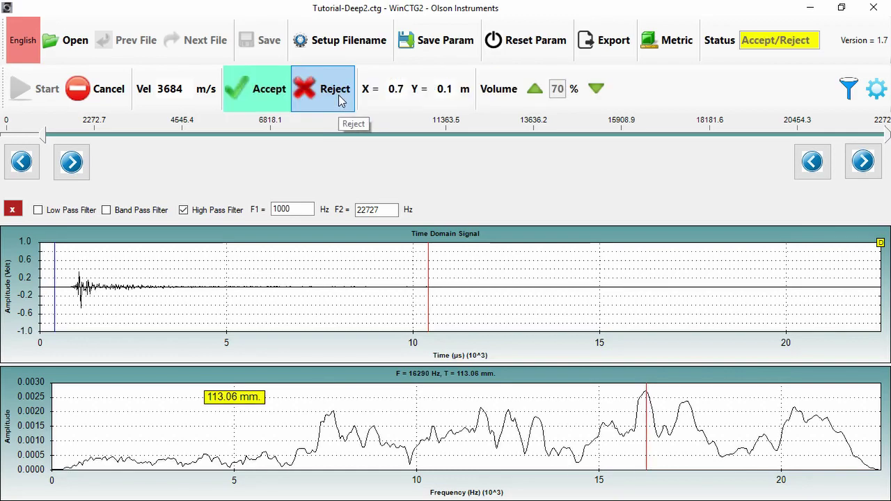
click(340, 101)
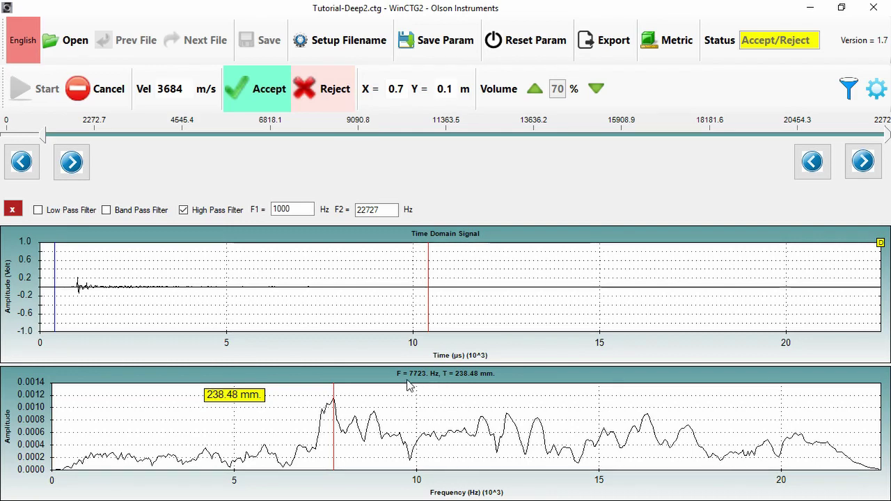
click(271, 94)
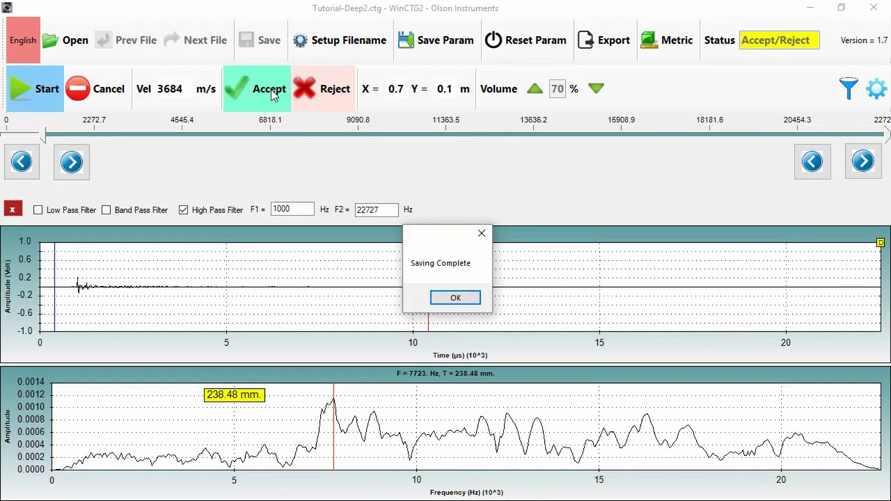